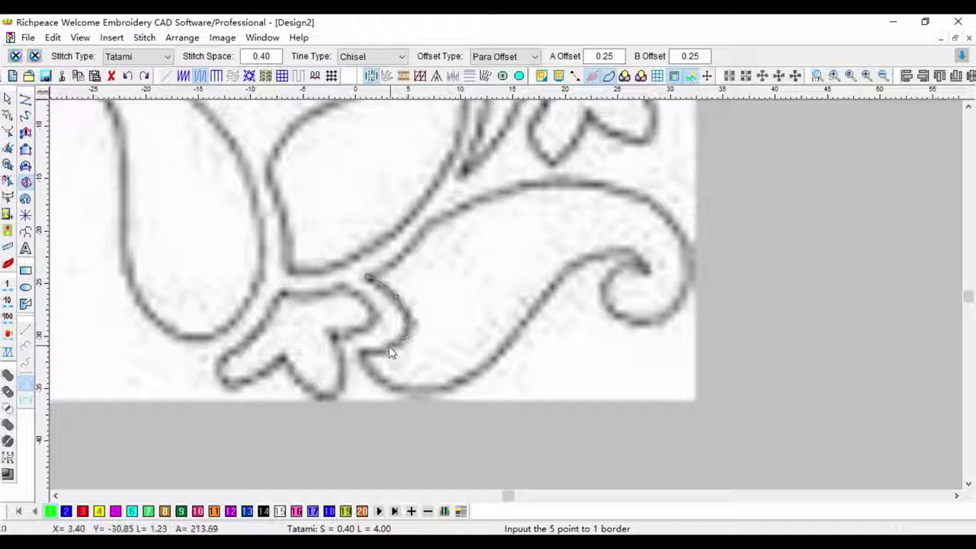
Continue the fill border of the large curled leaf around its lower-left point and along the underside
left_click(374, 350)
left_click(357, 350)
left_click(374, 382)
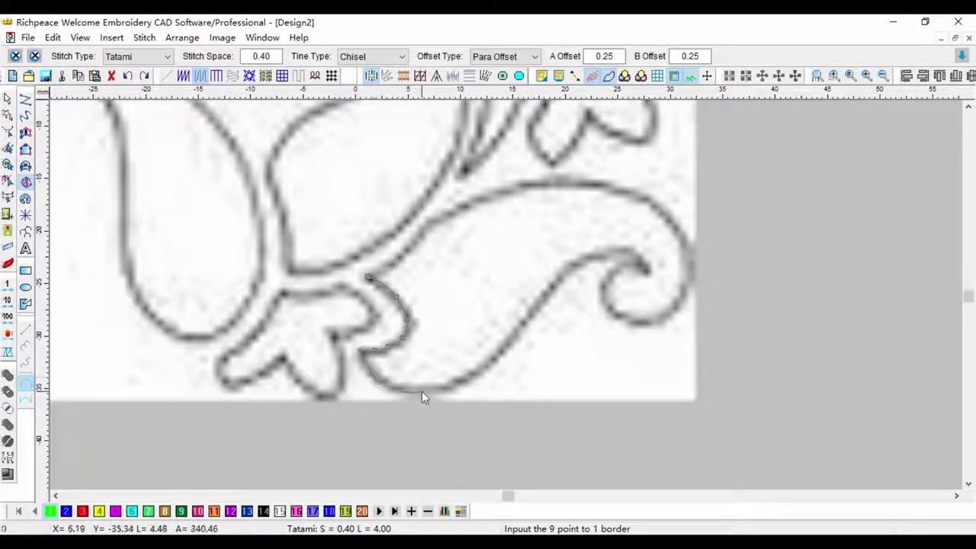
left_click(422, 391)
left_click(430, 392)
left_click(518, 332)
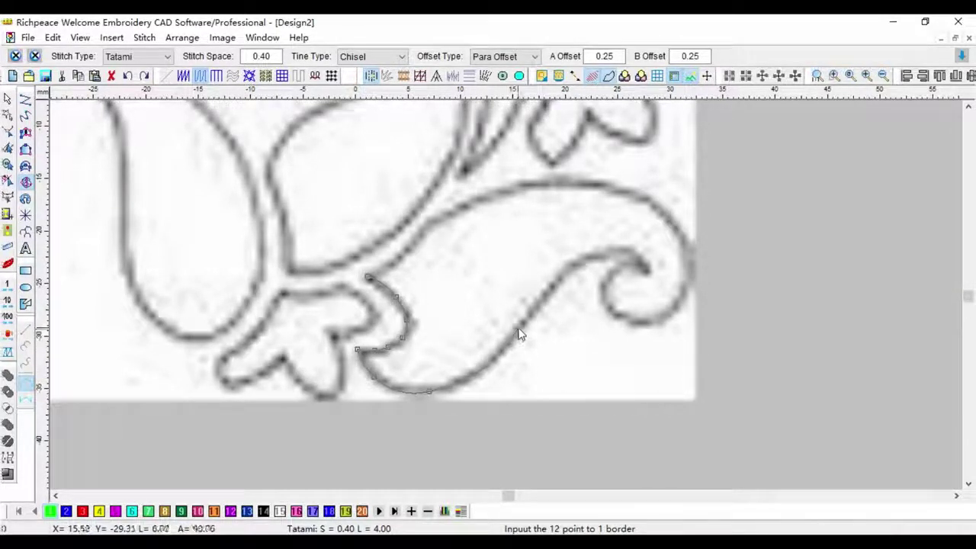
Trace the leaf border along the inner curve, into the pointed notch, and around the bottom of the curl
left_click(600, 250)
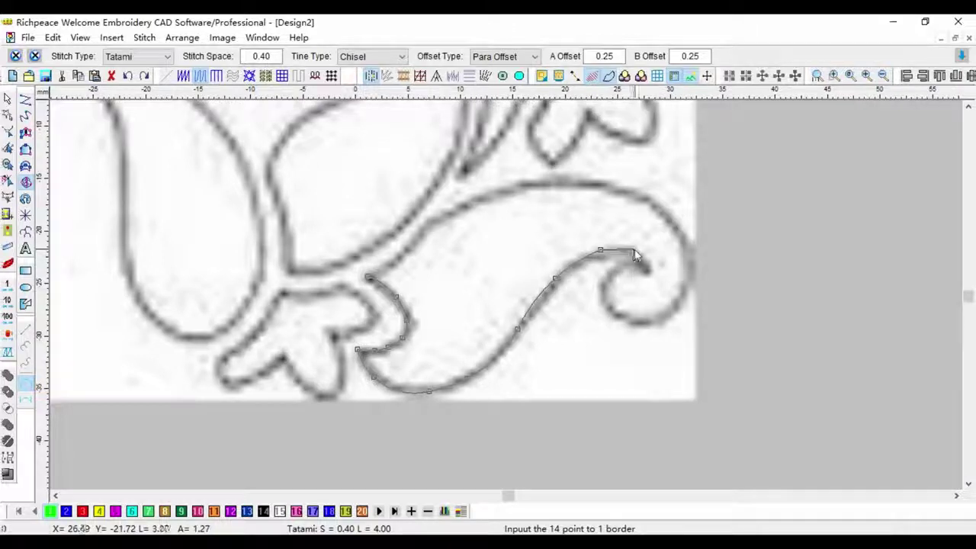
left_click(629, 250)
left_click(625, 267)
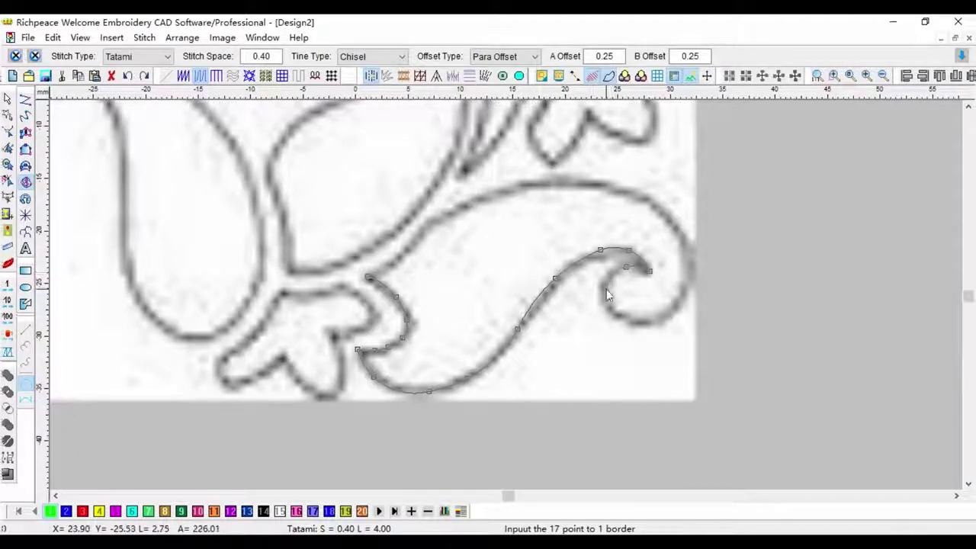
left_click(607, 301)
left_click(642, 326)
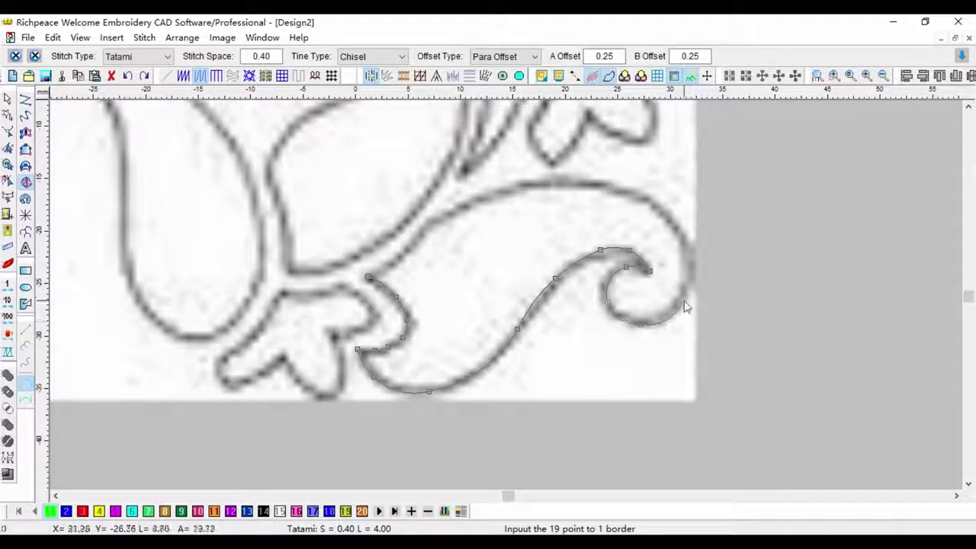
Trace the leaf's right and upper edges back to the starting point and generate its Tatami fill
left_click(690, 261)
left_click(664, 218)
left_click(603, 188)
left_click(518, 190)
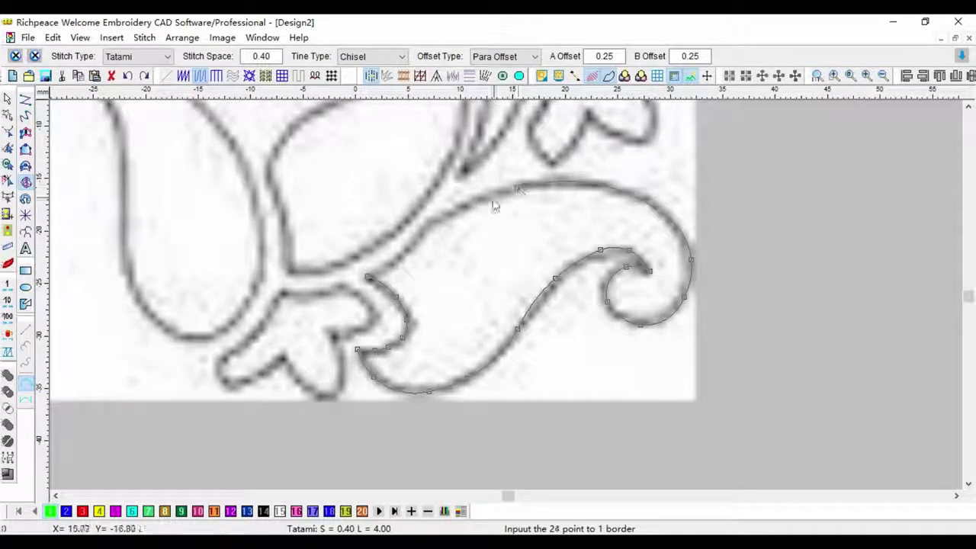
left_click(456, 209)
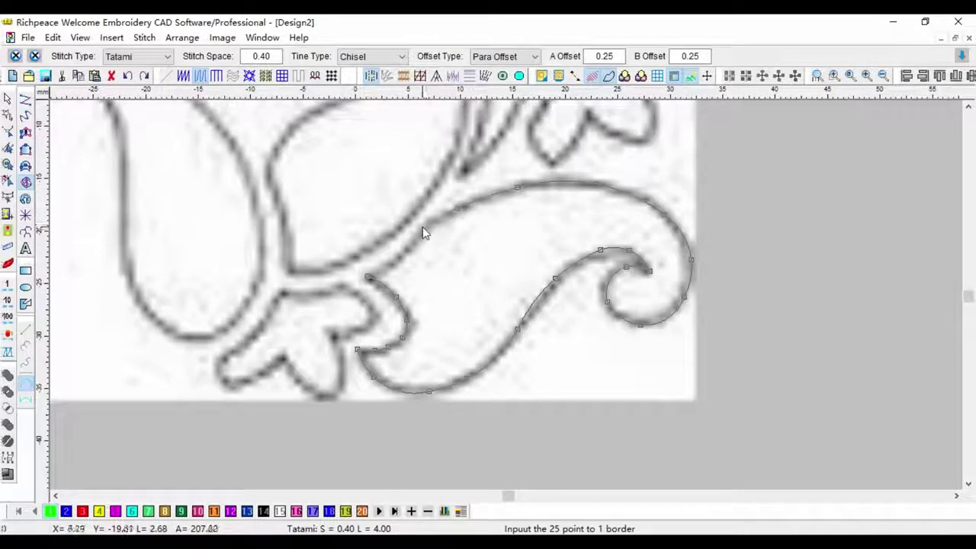
left_click(424, 227)
right_click(377, 273)
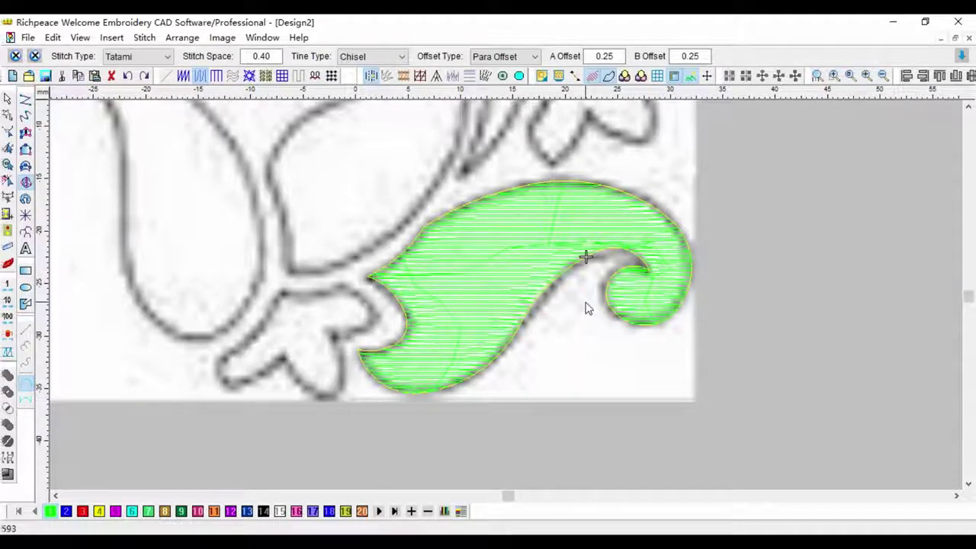
Adjust the stitch start and end points of the curled leaf's fill with node editing
key("t")
key("t")
key("h")
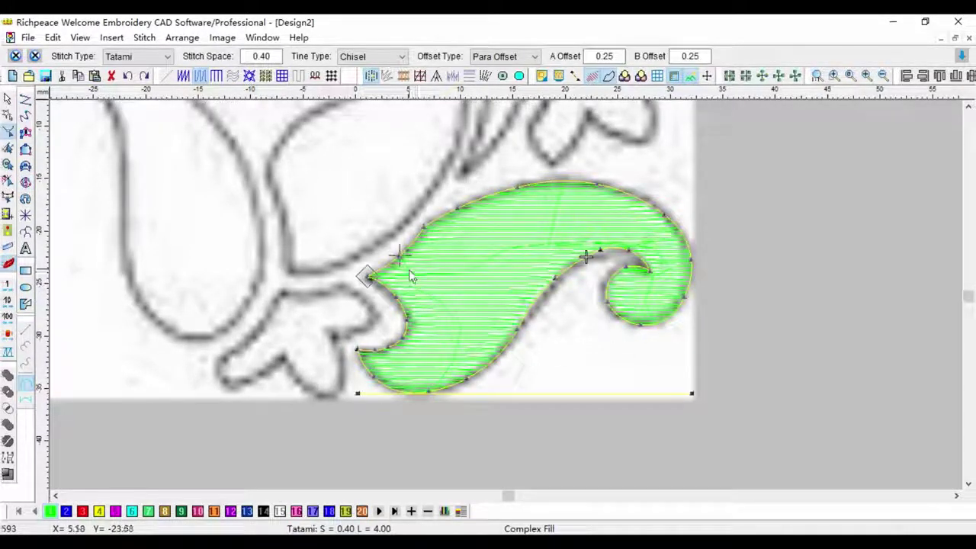
key("Return")
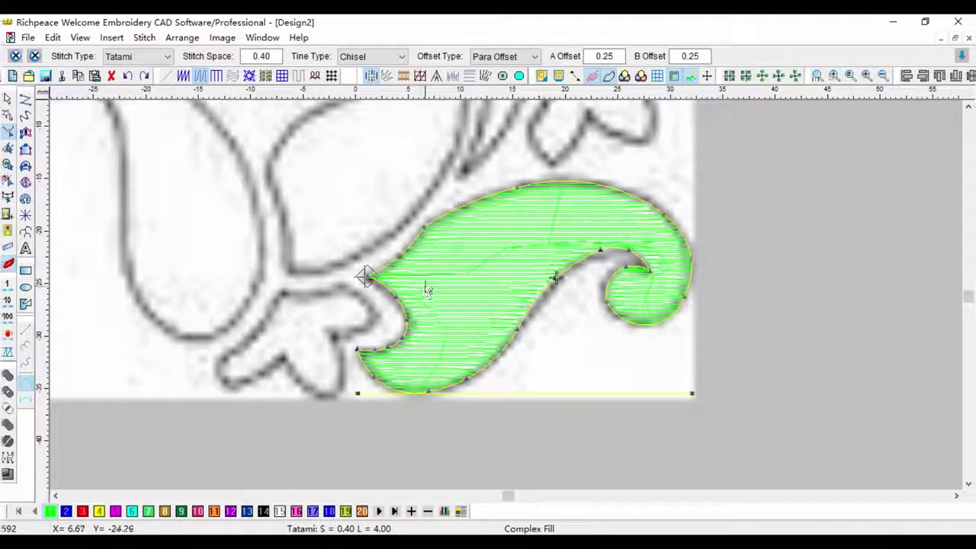
key("Escape")
Start a Complex Fill border on the small three-lobed leaf and trace its right lobe to the first notch
left_click(29, 183)
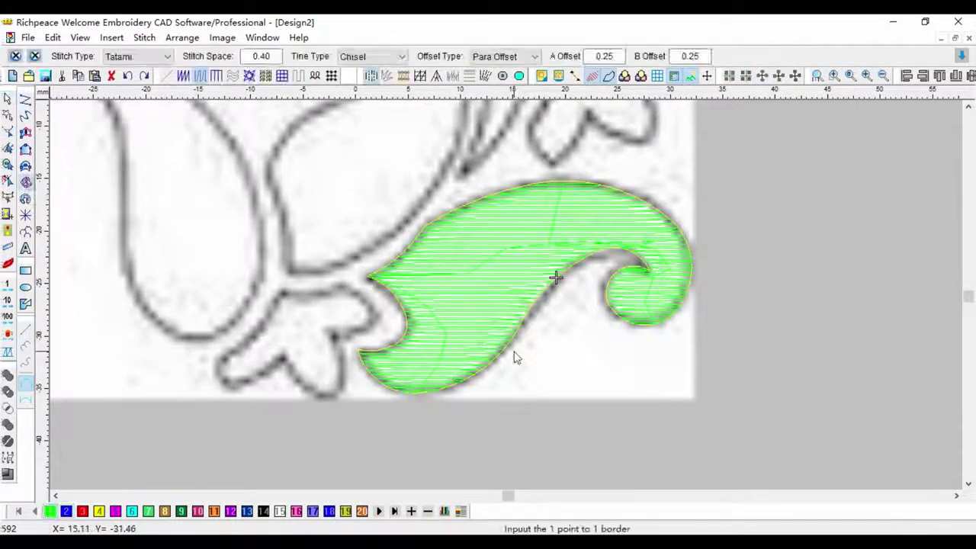
key("z")
left_click_drag(215, 235, 424, 414)
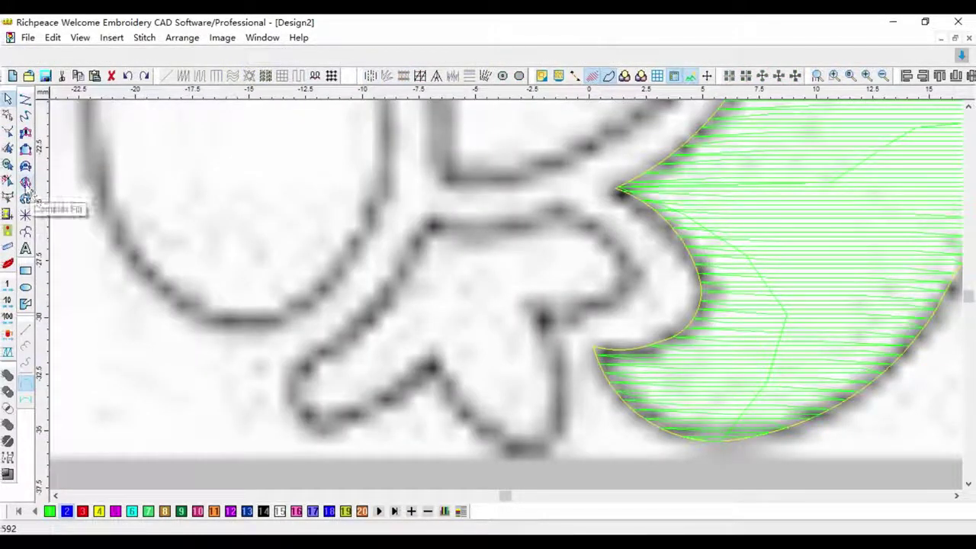
left_click(26, 183)
left_click(559, 205)
left_click(594, 227)
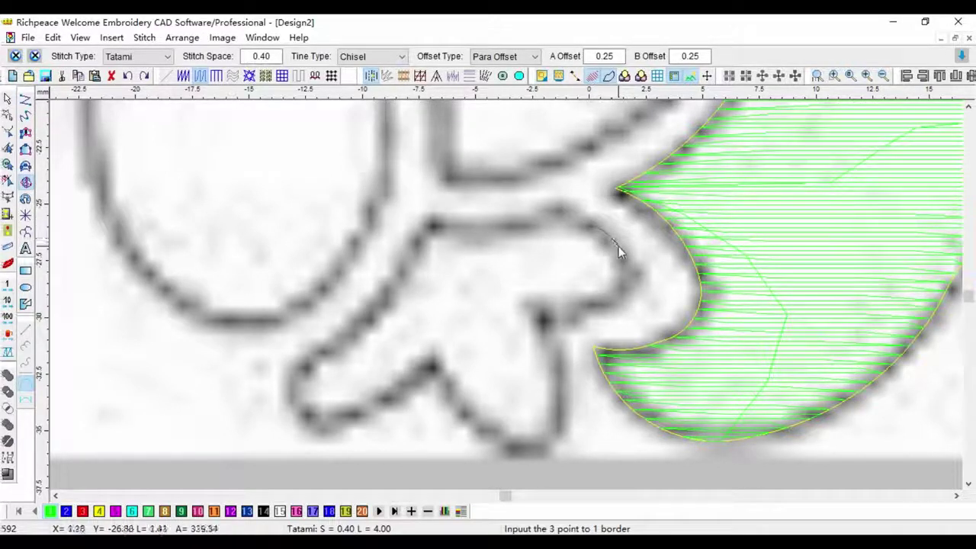
left_click(615, 290)
left_click(554, 303)
left_click(538, 304)
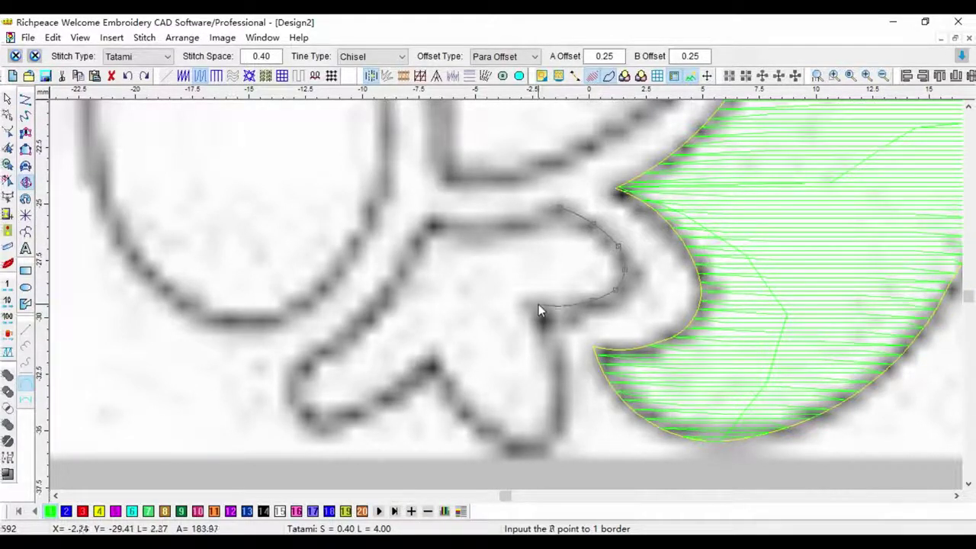
Trace the small leaf's middle lobe down to its tip, up to the second notch, and into the left lobe
left_click(555, 353)
left_click(555, 424)
left_click(545, 457)
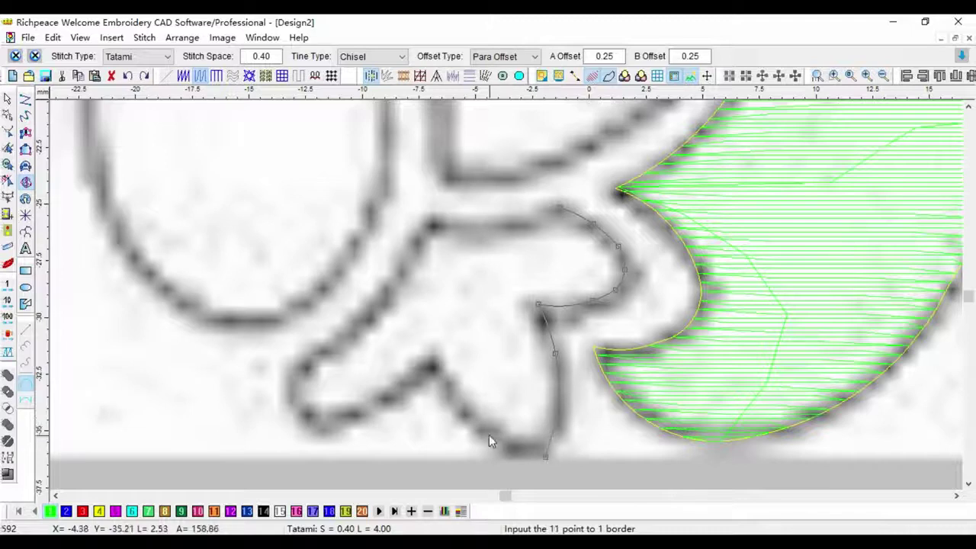
left_click(431, 365)
left_click(385, 402)
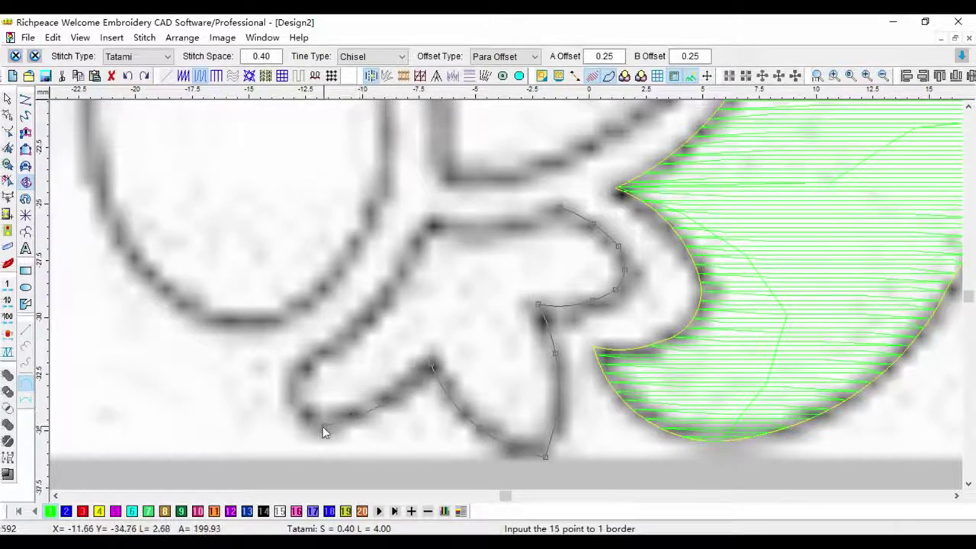
Trace around the small leaf's left lobe and top edge, then close the border and generate the Tatami fill
left_click(294, 425)
left_click(282, 406)
left_click(295, 366)
left_click(353, 330)
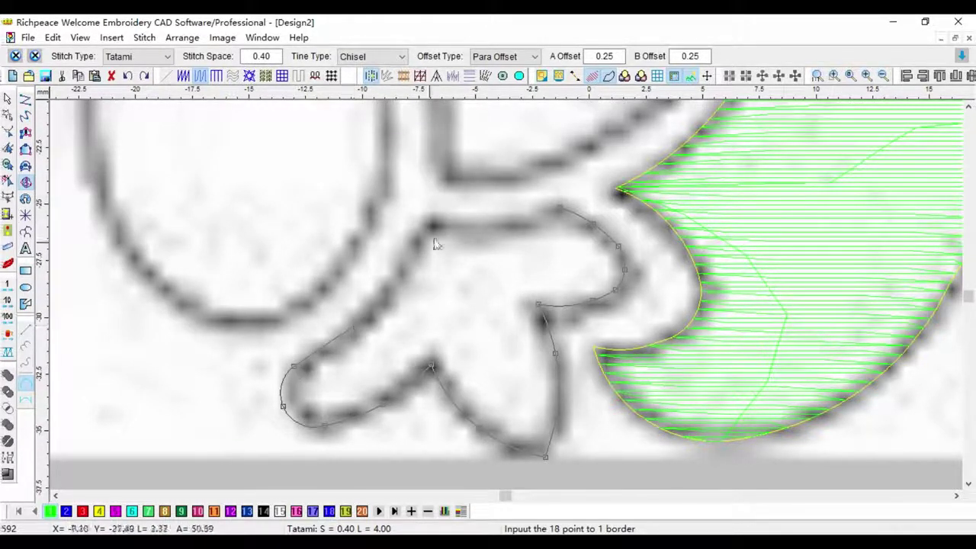
left_click(429, 226)
left_click(431, 225)
right_click(555, 209)
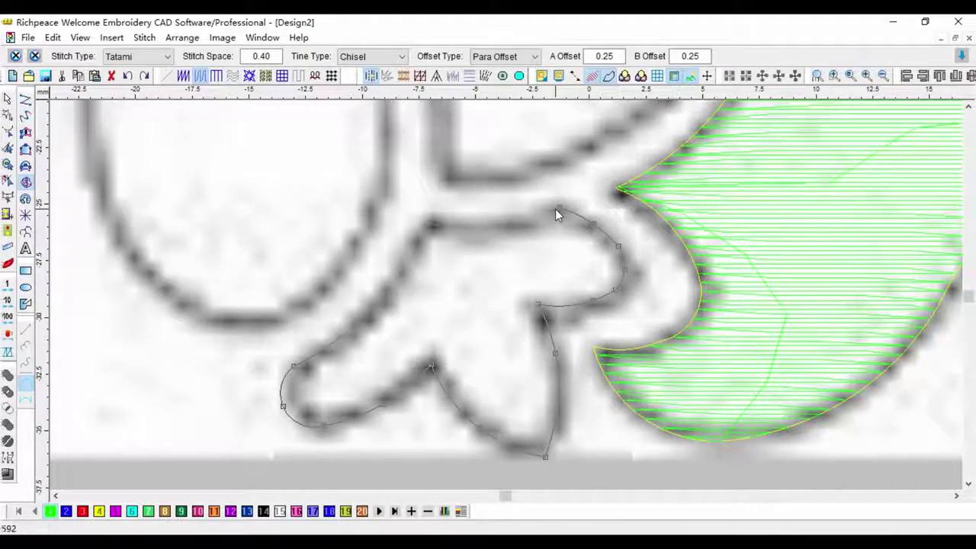
right_click(555, 209)
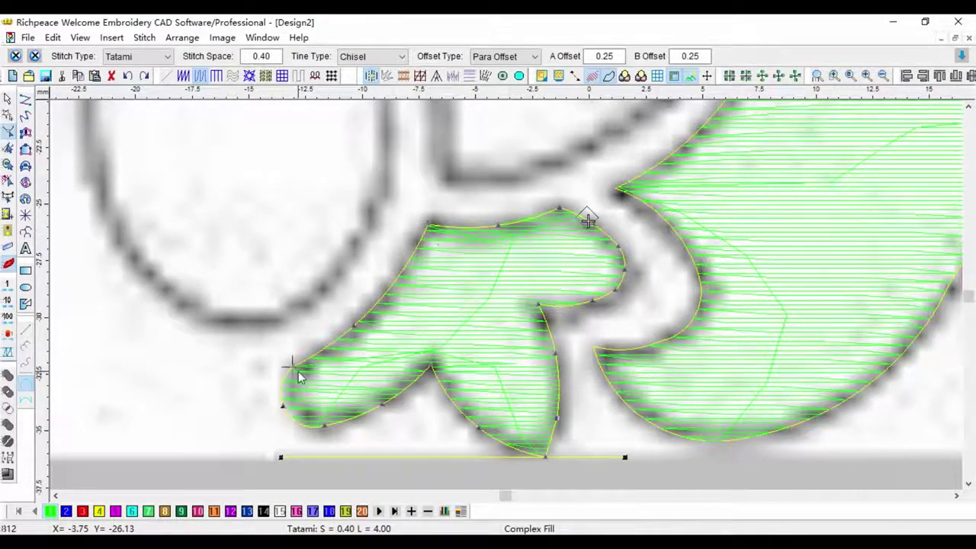
Move the small leaf's stitch end point into its lower-left lobe
left_click_drag(296, 356, 294, 356)
right_click(369, 450)
scroll(371, 451, "down", 1)
left_click(371, 452)
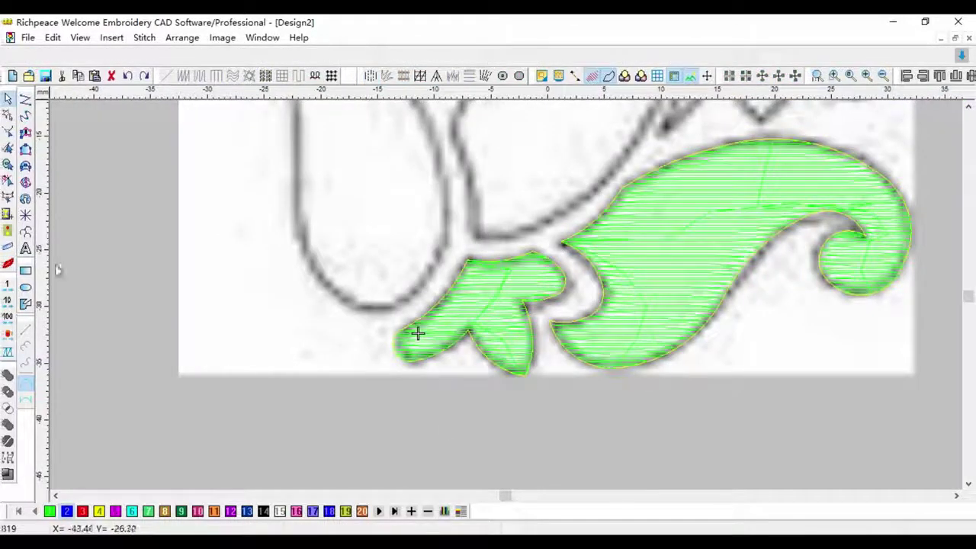
Start a Complex Fill border on the large teardrop petal, tracing its rounded bottom and lower left side
left_click(25, 185)
scroll(495, 236, "down", 1)
key("z")
left_click_drag(399, 190, 509, 331)
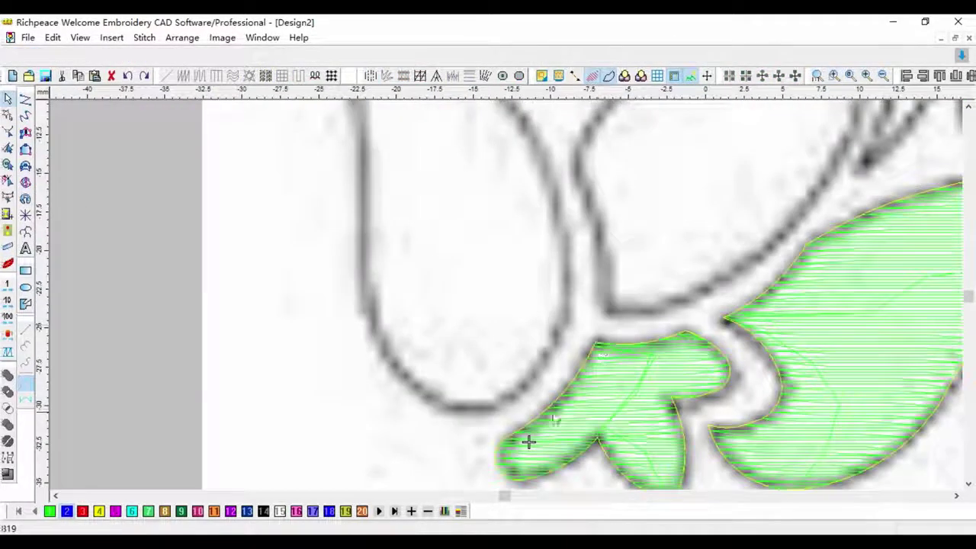
right_click(501, 410)
left_click(302, 372)
left_click(27, 182)
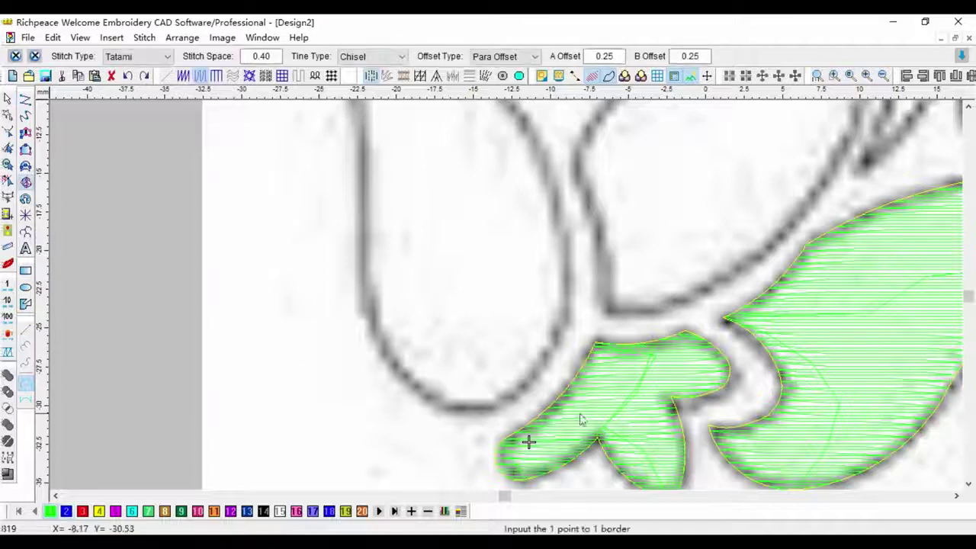
left_click(510, 399)
left_click(446, 404)
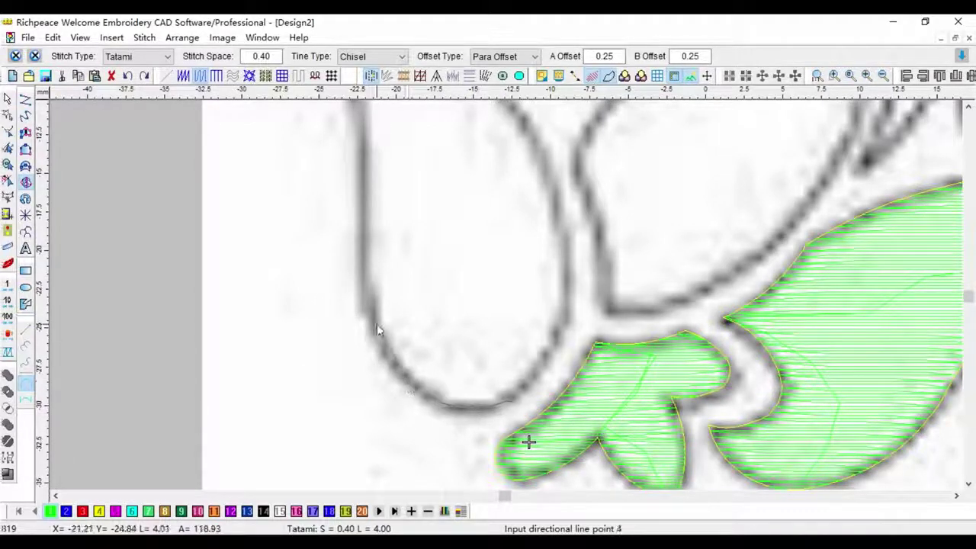
left_click(364, 263)
left_click(363, 151)
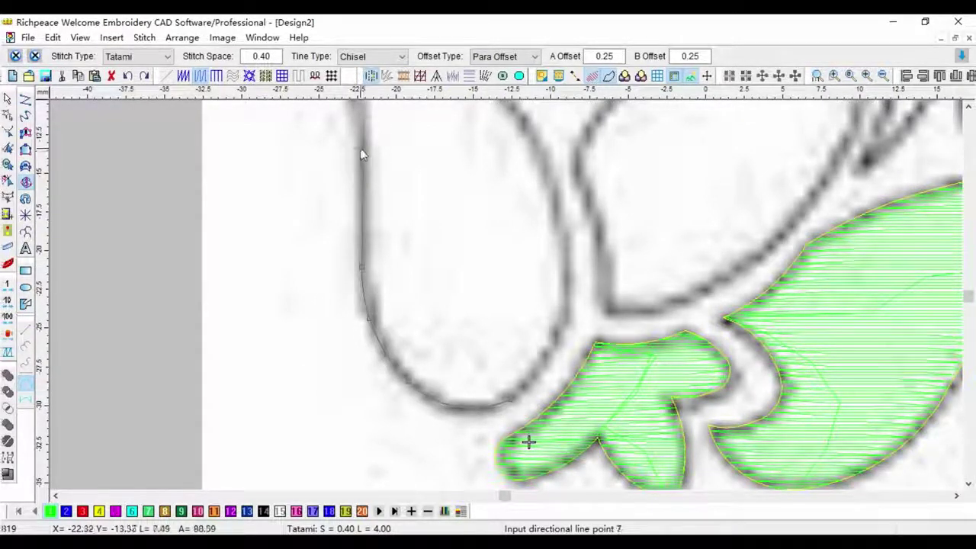
Trace the teardrop petal's left edge up around the bend to its pointed tip
scroll(362, 101, "up", 2)
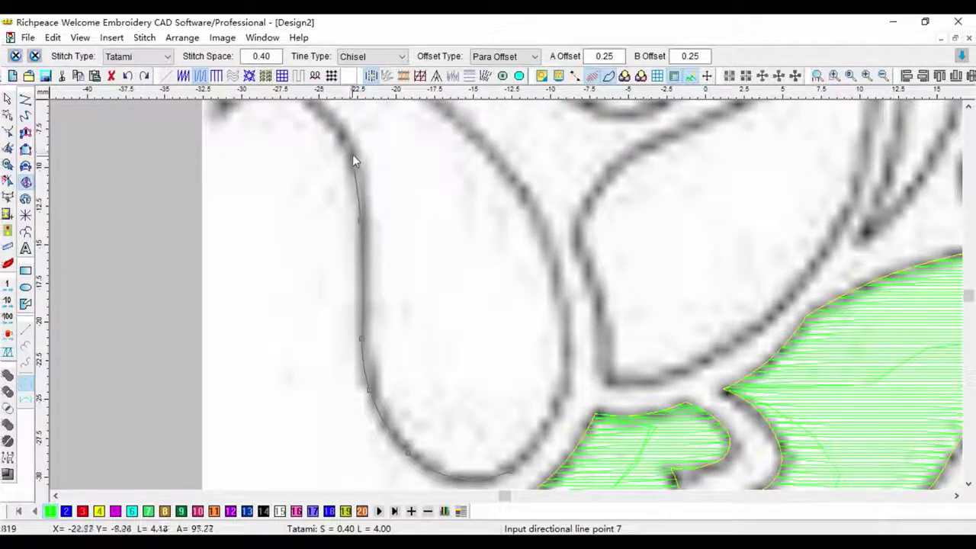
left_click(351, 154)
scroll(327, 160, "up", 1)
left_click(308, 135)
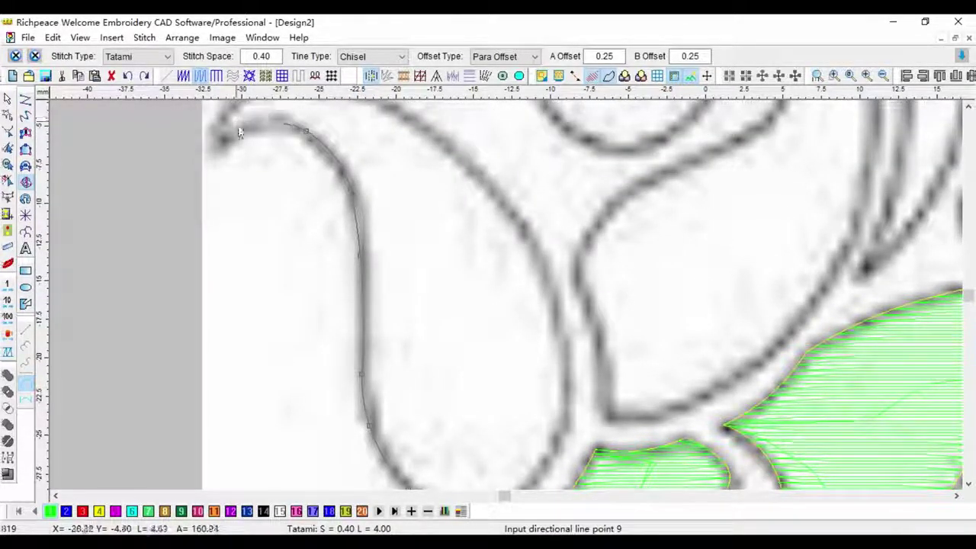
left_click(212, 151)
Trace the teardrop petal's outer curve from the tip over the top and down the right side
scroll(217, 156, "up", 2)
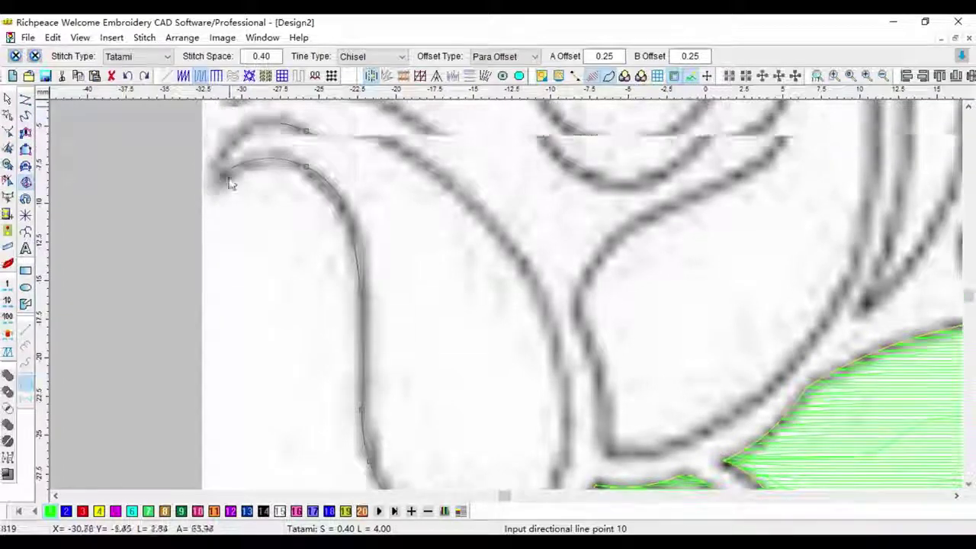
left_click(252, 124)
left_click(347, 131)
left_click(435, 164)
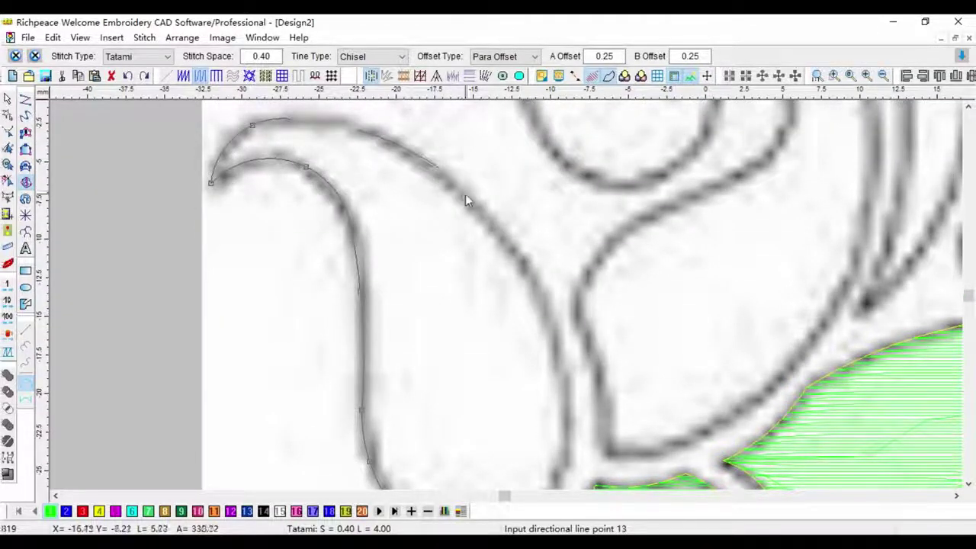
left_click(471, 203)
left_click(535, 285)
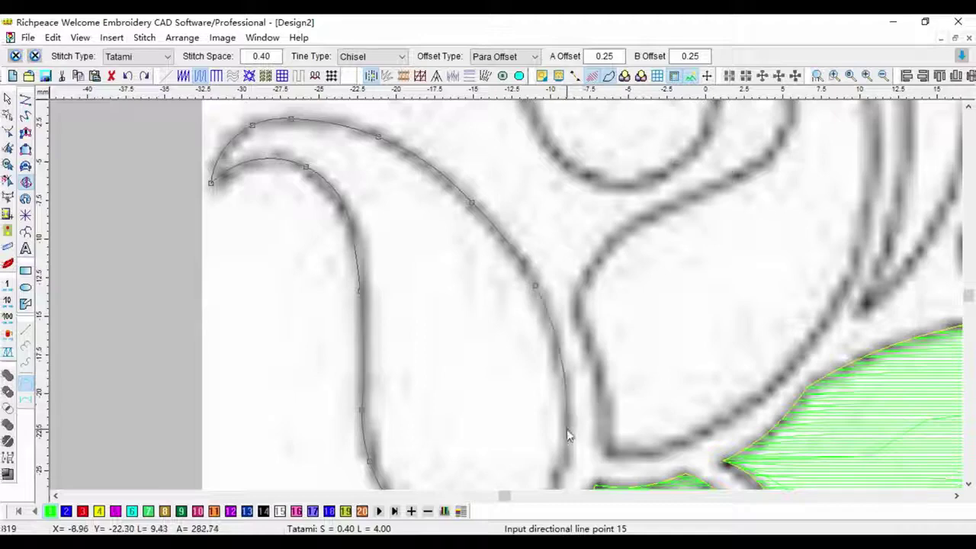
Finish the teardrop petal's lower right edge, close the border and generate its Tatami fill
left_click(567, 432)
scroll(564, 434, "down", 4)
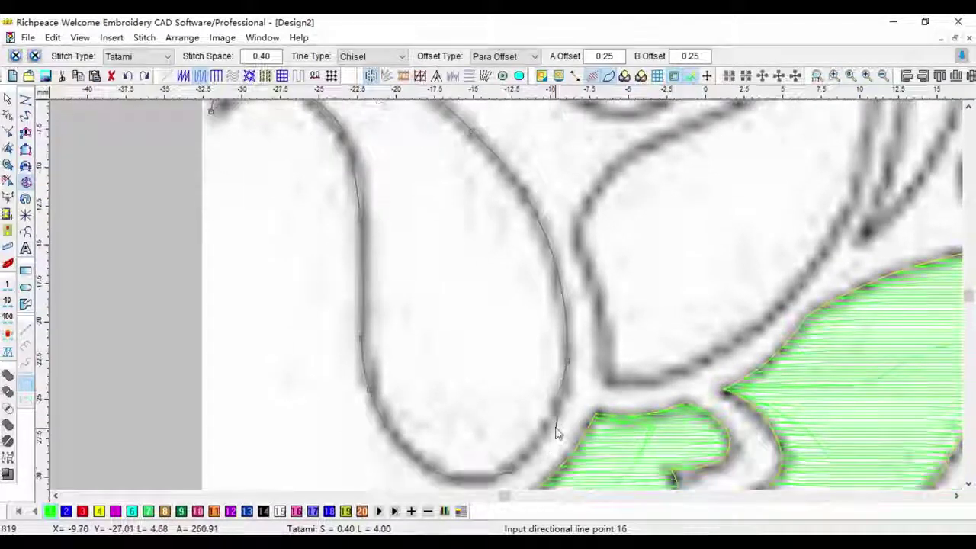
left_click(549, 424)
right_click(517, 470)
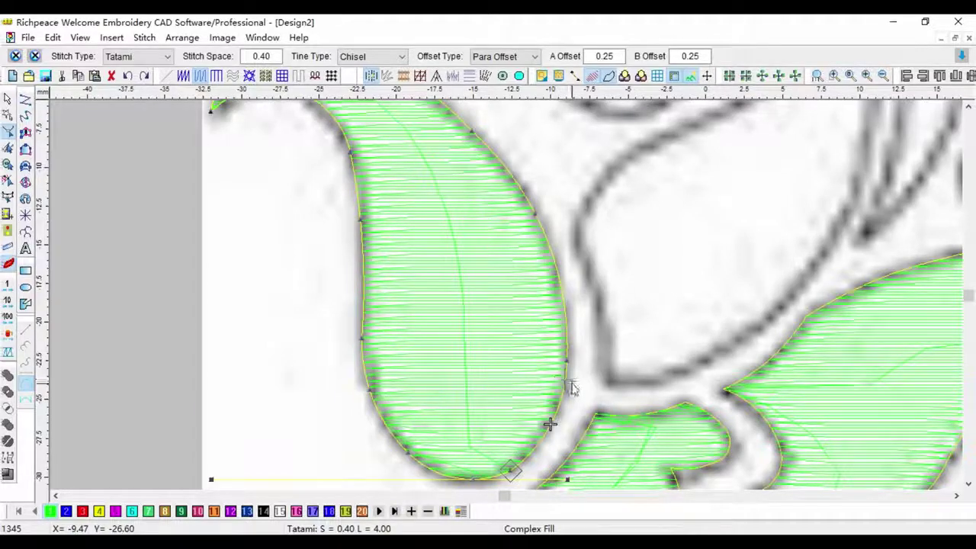
Move the teardrop petal's stitch end point to the lower part of its left edge
left_click_drag(572, 383, 572, 383)
scroll(572, 383, "down", 1)
key("Escape")
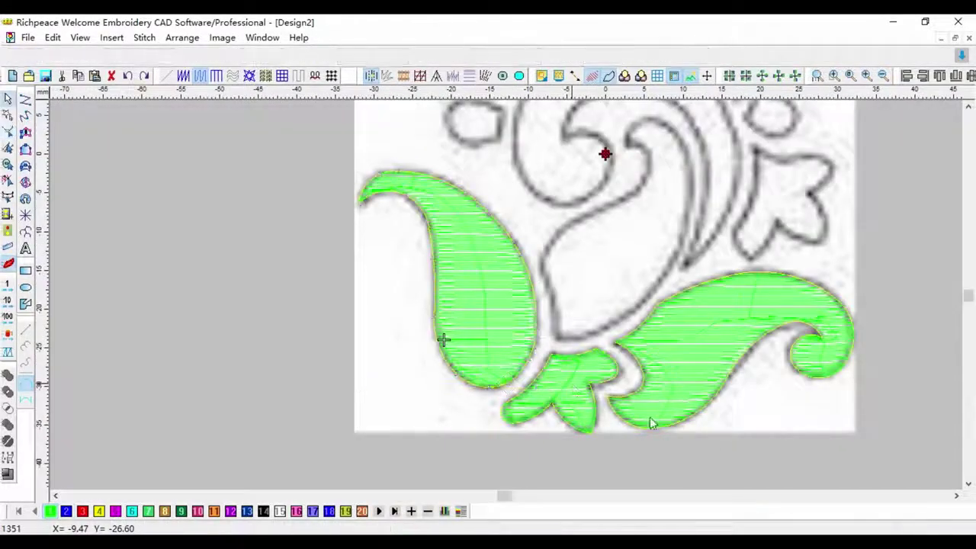
Start a Complex Fill border at the central leaf's bottom corner and trace its left edge up to the bend below the curl
scroll(823, 392, "up", 2)
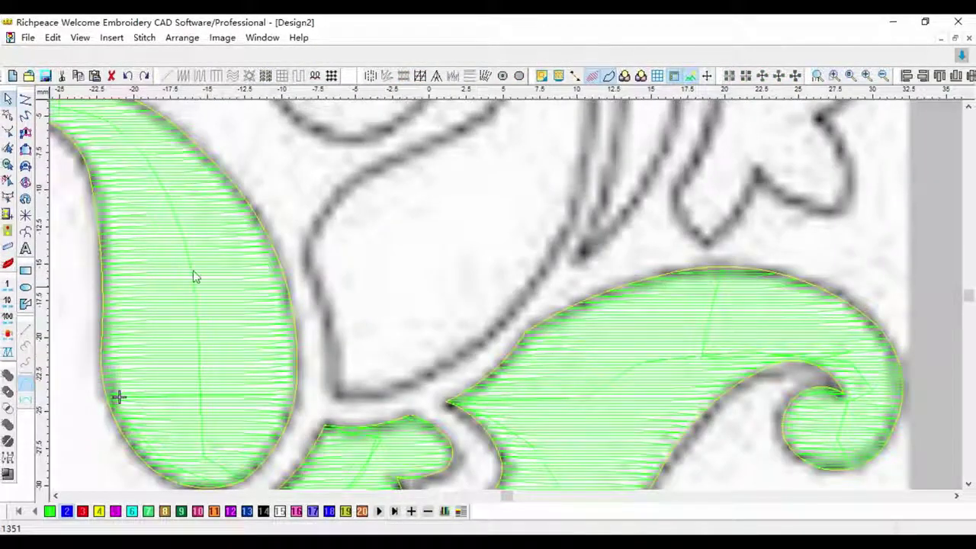
left_click(25, 183)
left_click(330, 394)
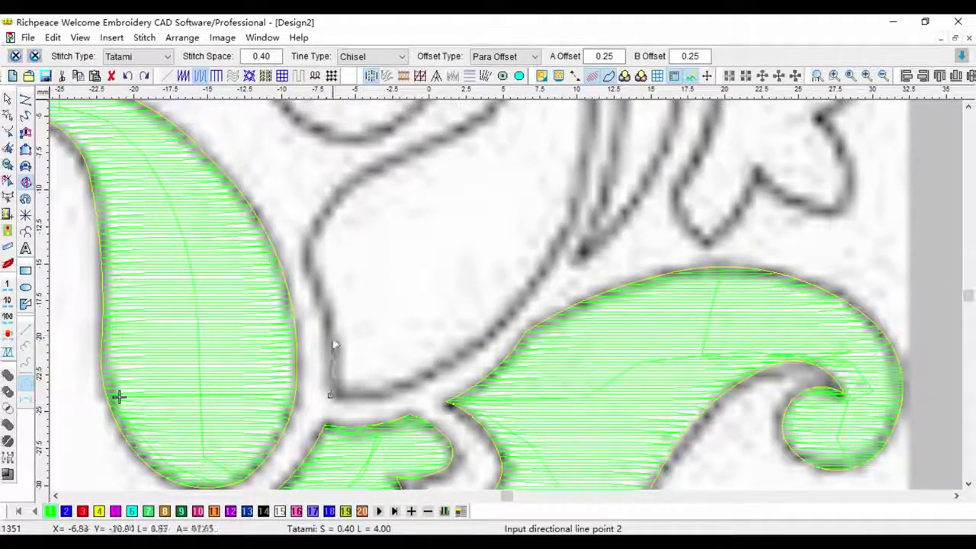
left_click(314, 281)
left_click(310, 262)
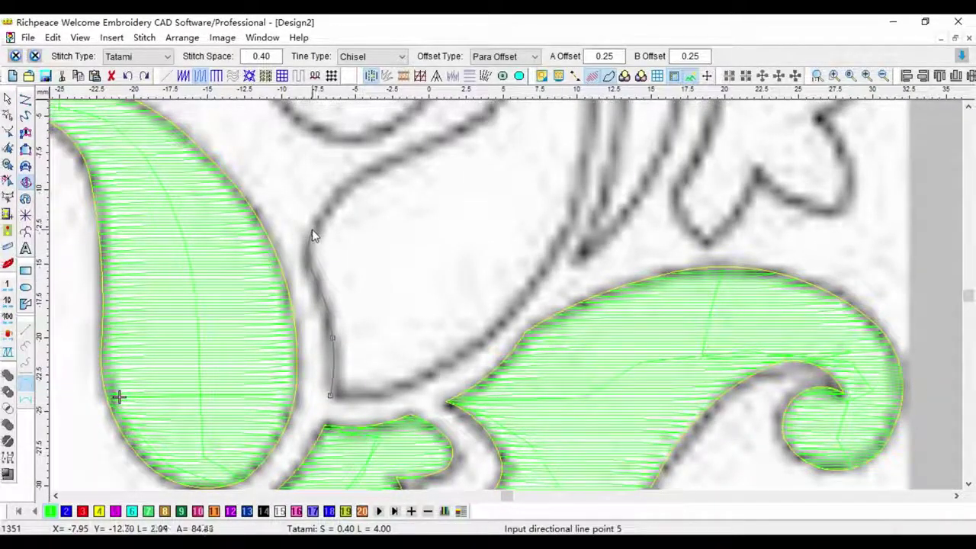
left_click(313, 227)
left_click(323, 207)
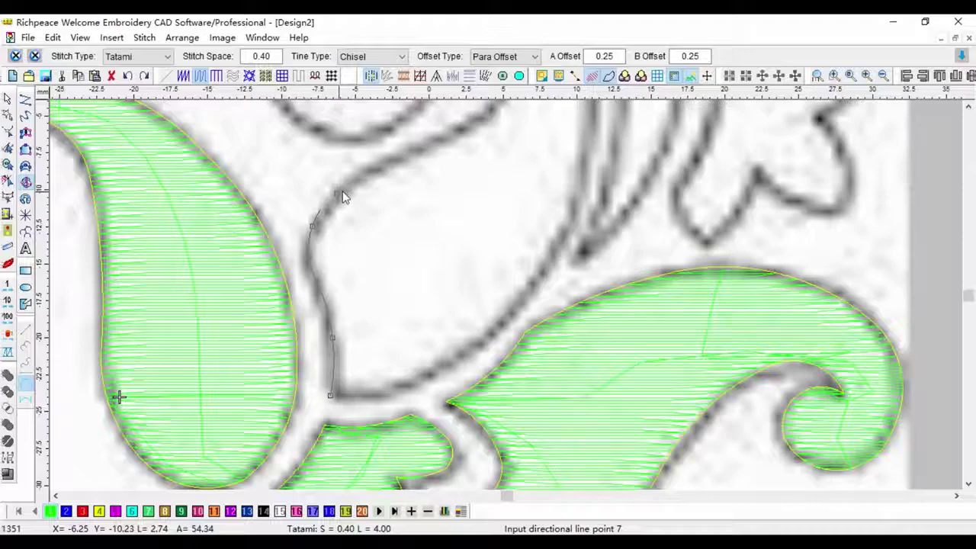
left_click(395, 160)
left_click(460, 130)
Trace the central leaf's inner curve around the bend to its hooked tip
scroll(497, 142, "up", 1)
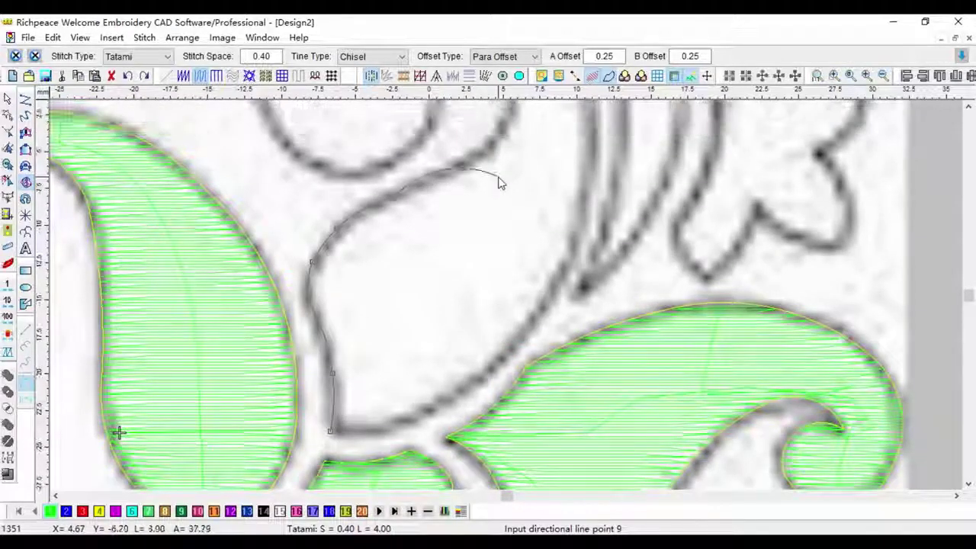
scroll(515, 128, "up", 1)
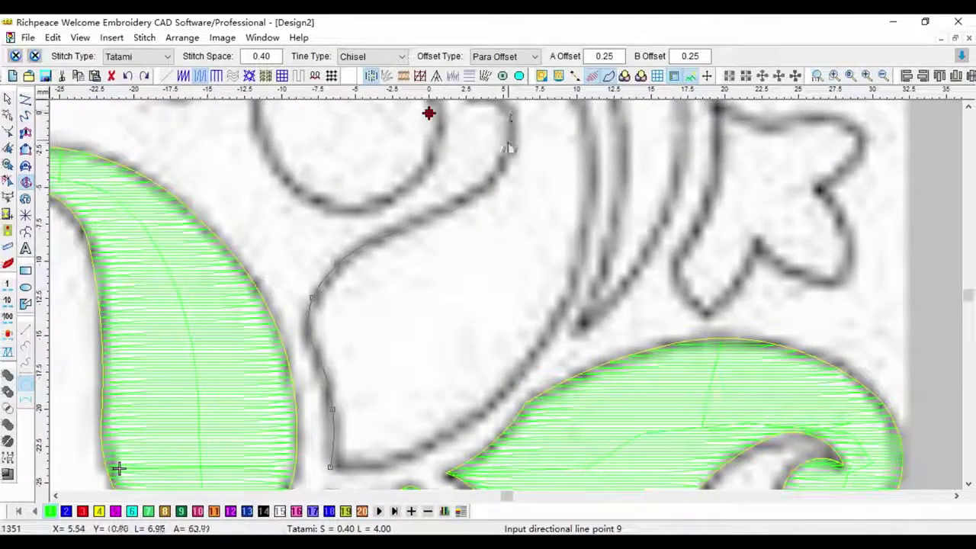
left_click(499, 184)
left_click(507, 147)
scroll(503, 139, "up", 1)
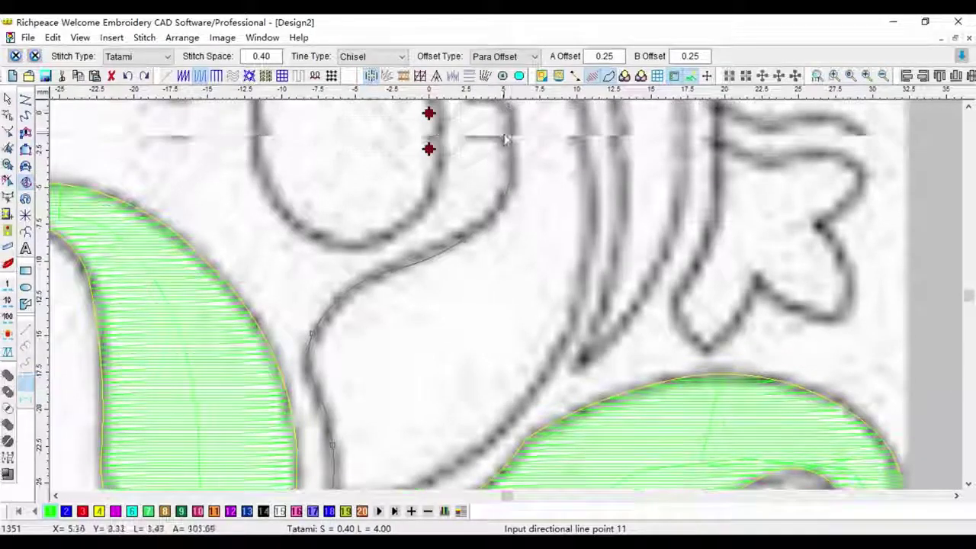
scroll(492, 169, "up", 1)
left_click(472, 169)
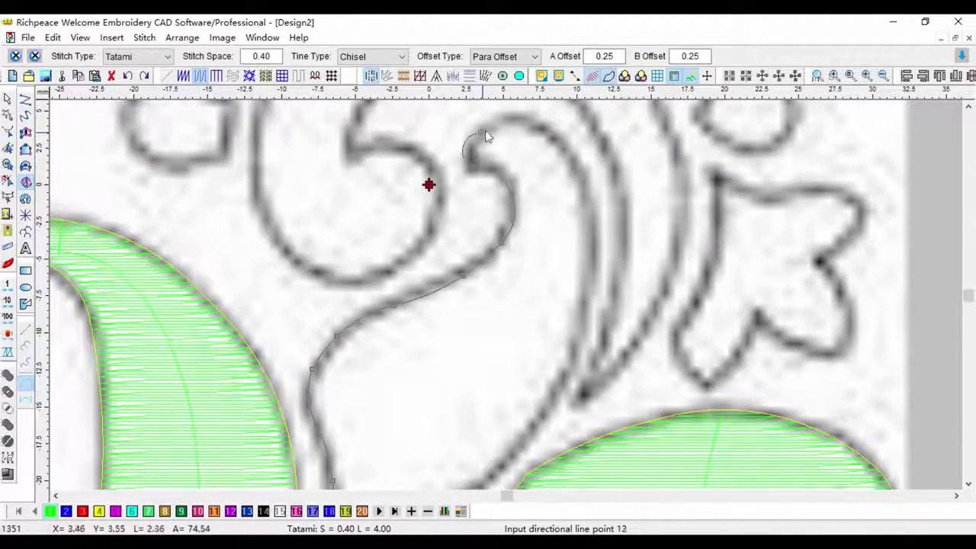
Trace the central leaf's curled top over from the hooked tip and down its upper right edge
left_click(480, 134)
left_click(520, 118)
left_click(556, 137)
left_click(588, 202)
left_click(592, 236)
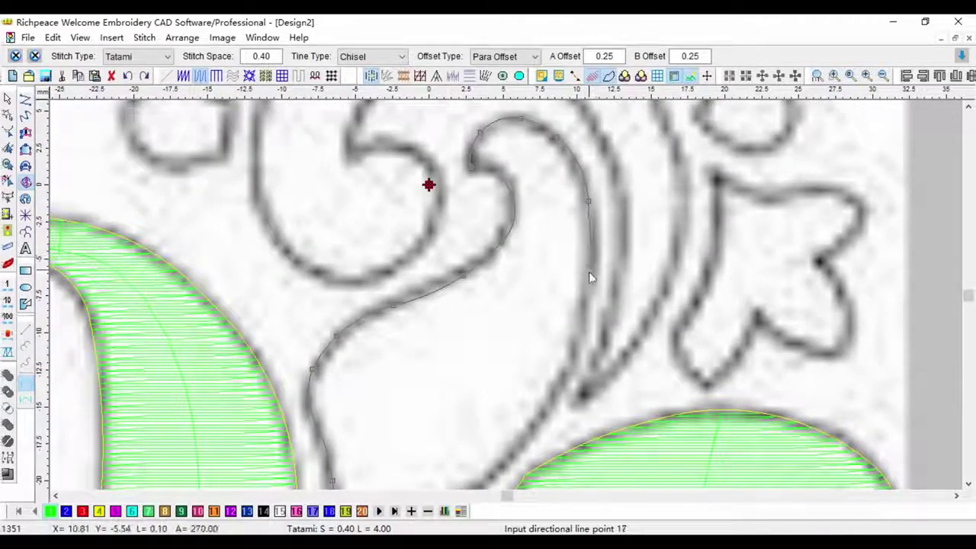
Finish the central leaf's lower right edge, close the border and generate its Tatami fill
left_click(588, 264)
left_click(587, 332)
left_click(507, 459)
scroll(481, 456, "down", 1)
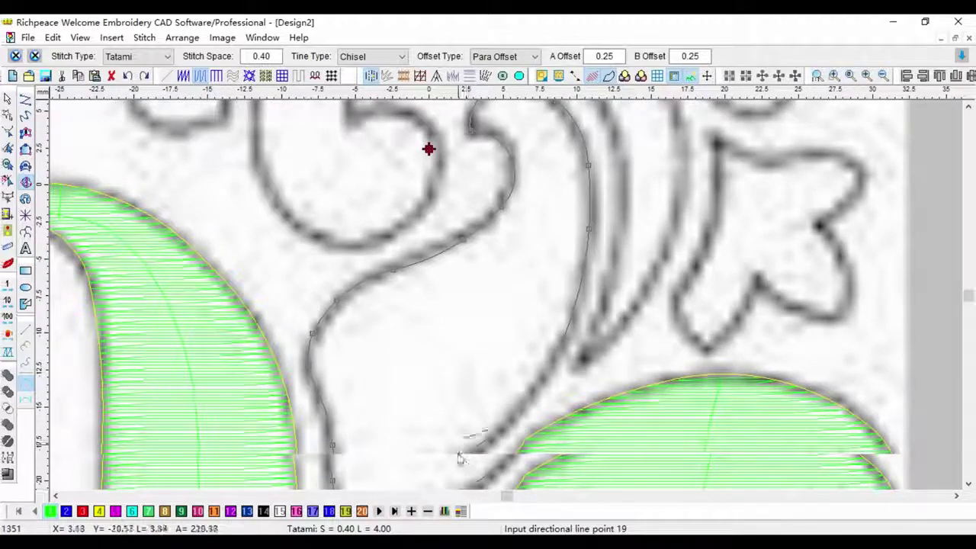
scroll(424, 455, "down", 1)
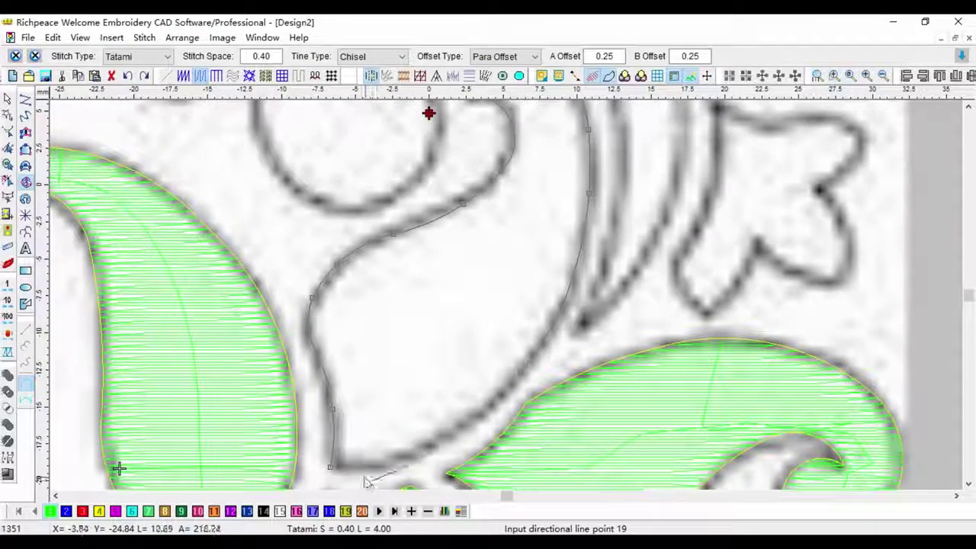
right_click(385, 459)
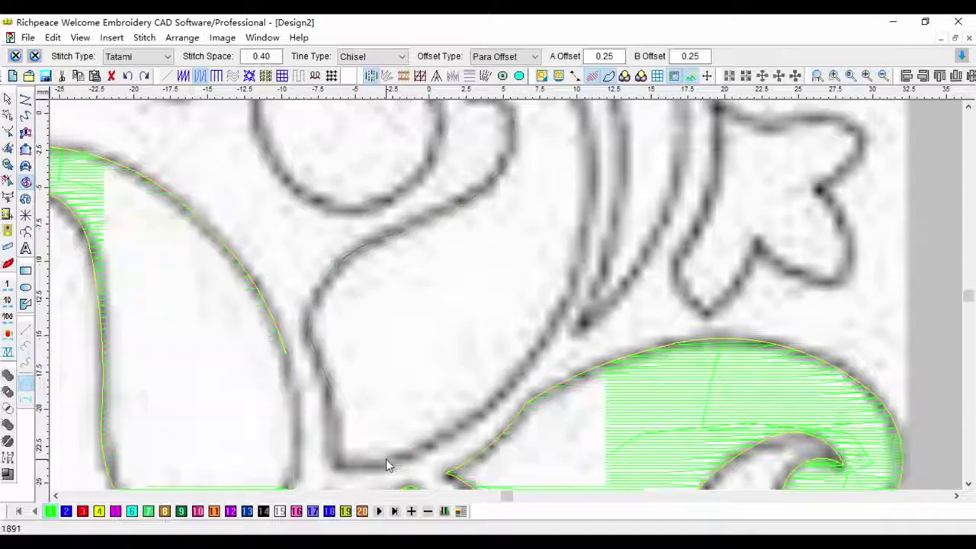
Move the central leaf's stitch end point to its lower right edge, beside the large swirl's pointed tail
key("minus")
key("shift+z")
key("b")
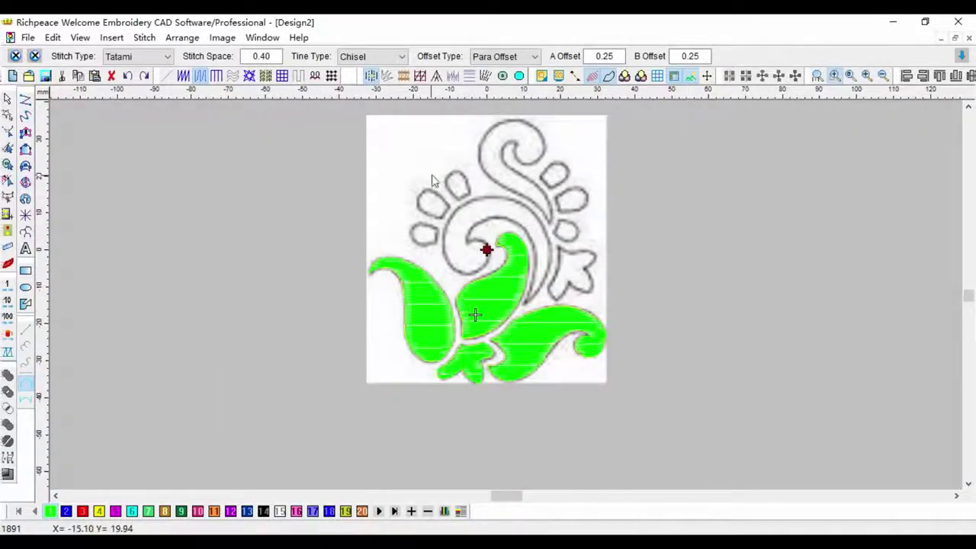
left_click_drag(431, 175, 610, 318)
left_click(684, 293)
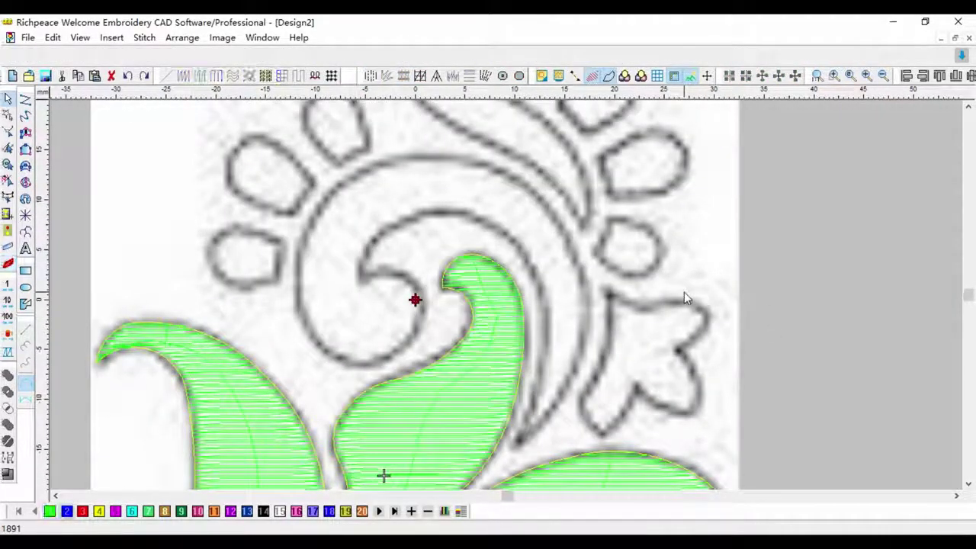
double_click(462, 387)
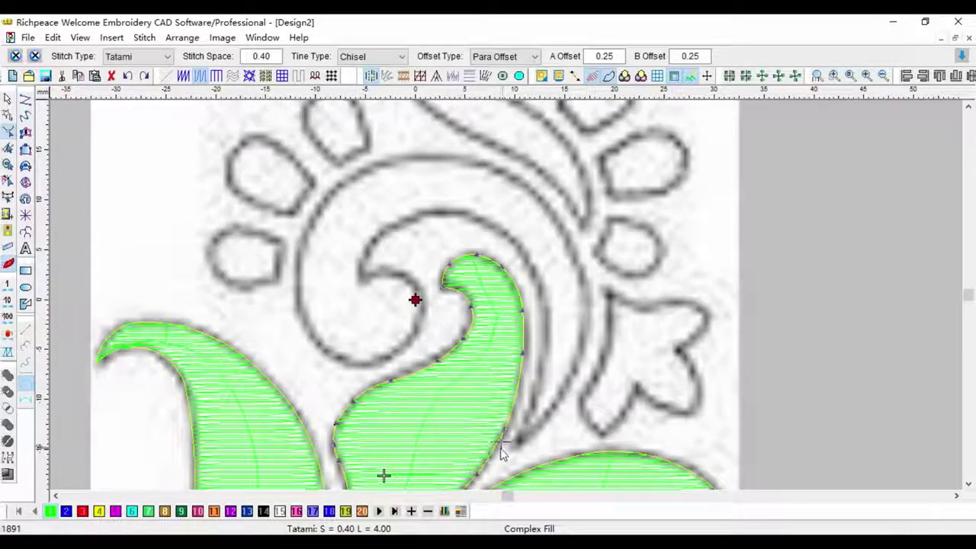
key("F4")
key("Escape")
left_click(696, 326)
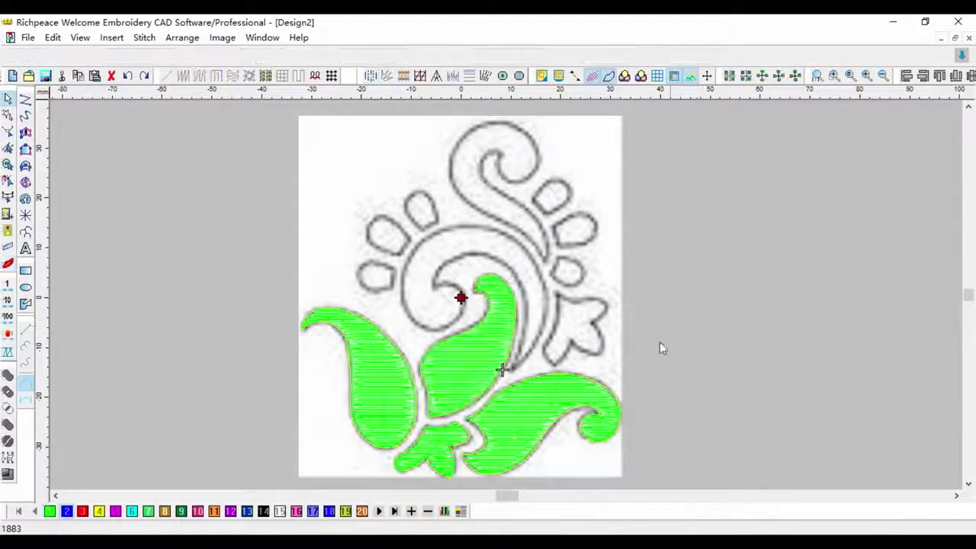
Start a Complex Fill border at the large swirl's tail tip and trace its inner arc up and over to the inner hook
key("b")
left_click_drag(373, 196, 643, 386)
left_click(25, 182)
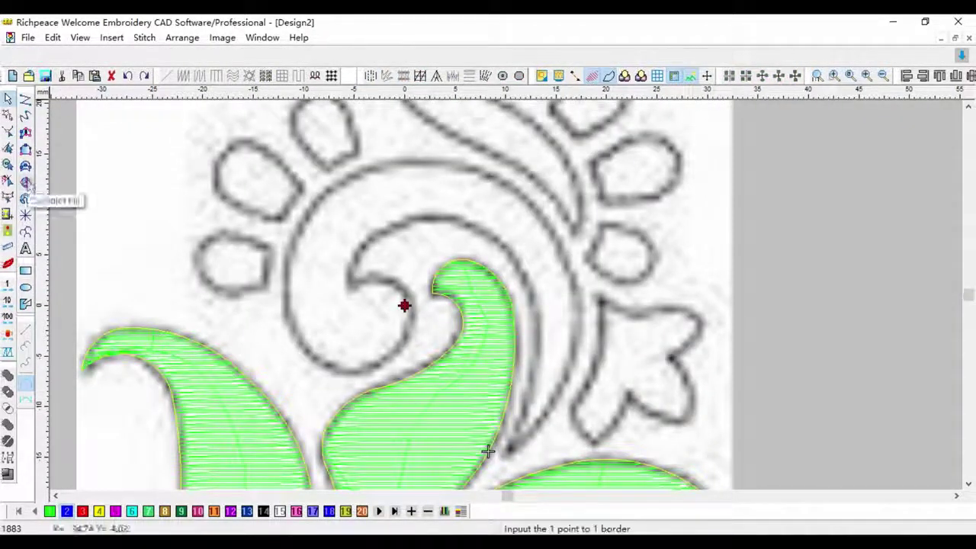
left_click(506, 457)
left_click(534, 370)
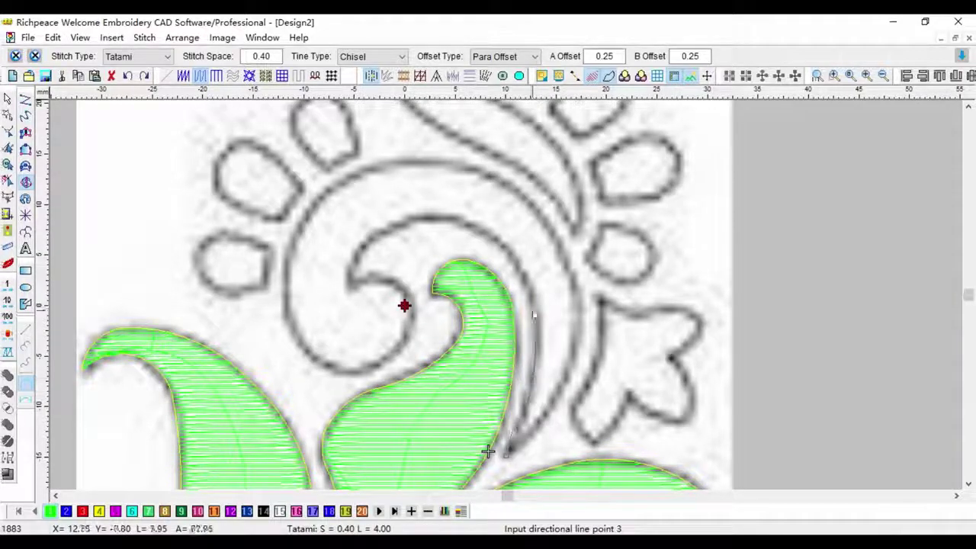
left_click(526, 280)
left_click(478, 224)
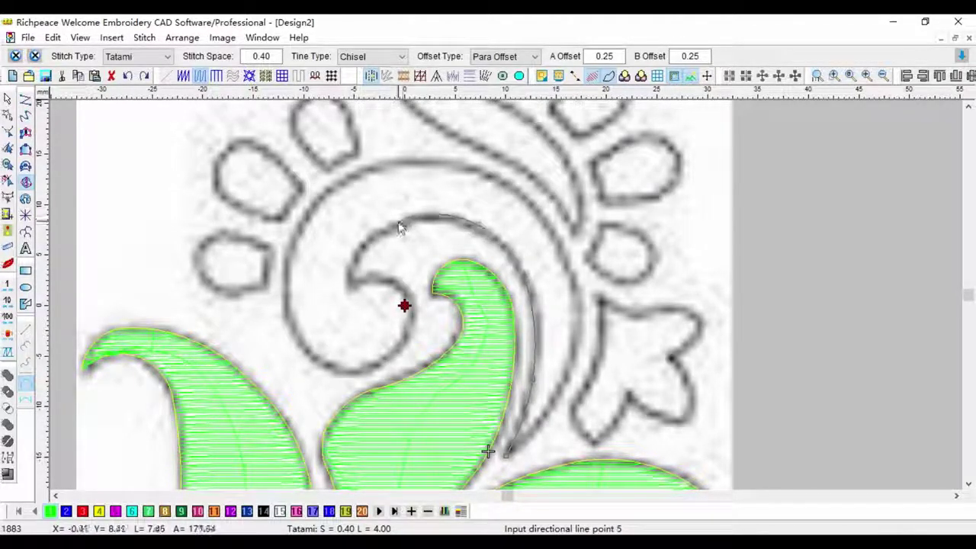
left_click(398, 224)
left_click(348, 283)
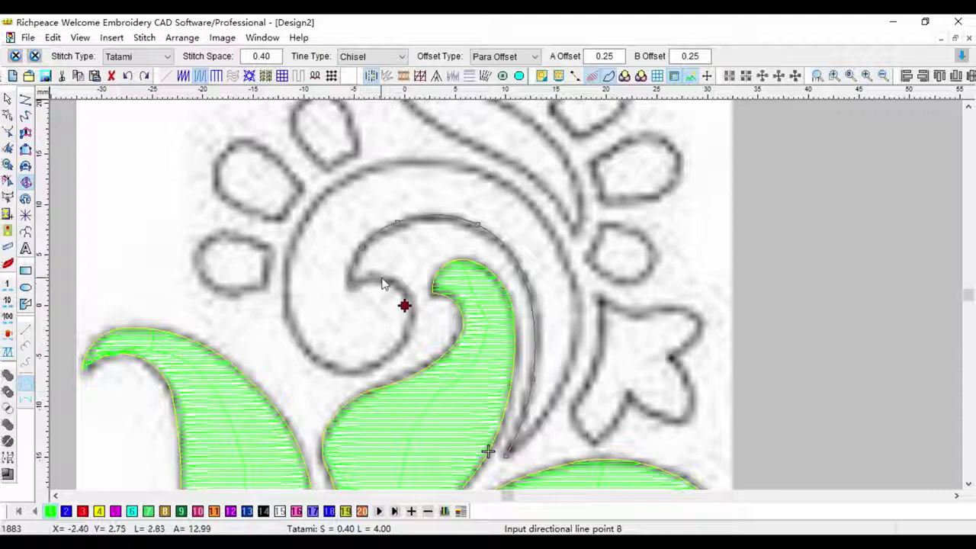
Trace the large swirl's rounded end from the inner hook around the underside and up to its outer left edge
left_click(392, 291)
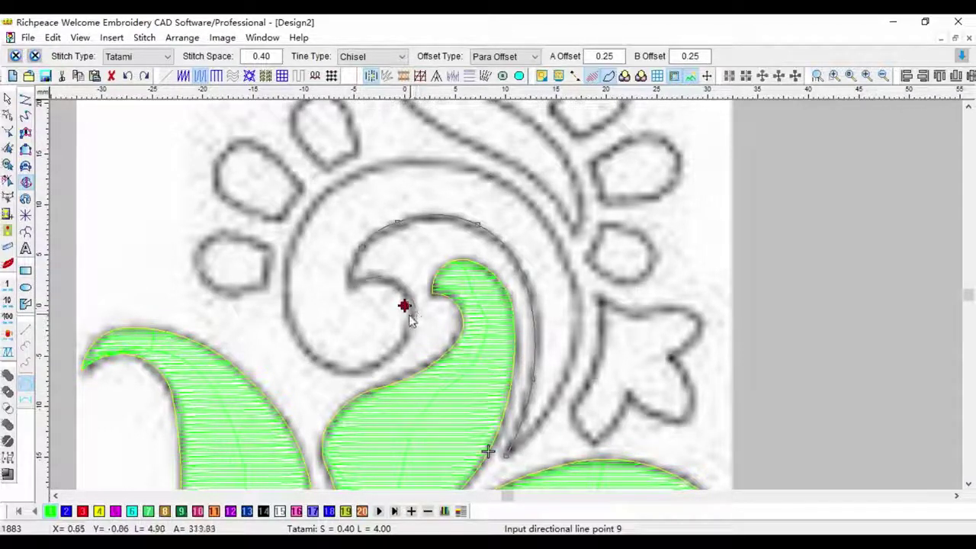
left_click(406, 327)
left_click(340, 370)
left_click(327, 371)
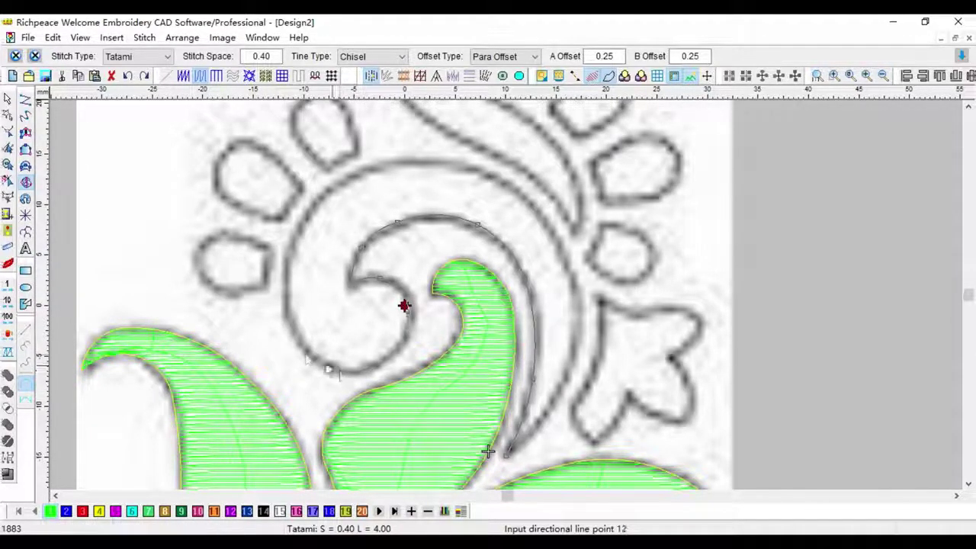
left_click(294, 333)
left_click(283, 291)
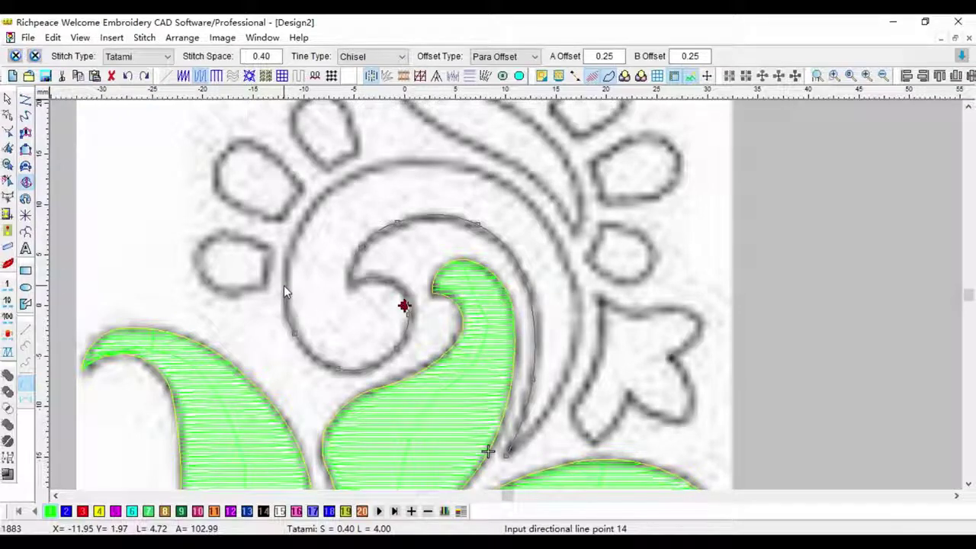
Trace the large swirl's outer edge over the top and down to the tail, then generate its Tatami fill
left_click(311, 206)
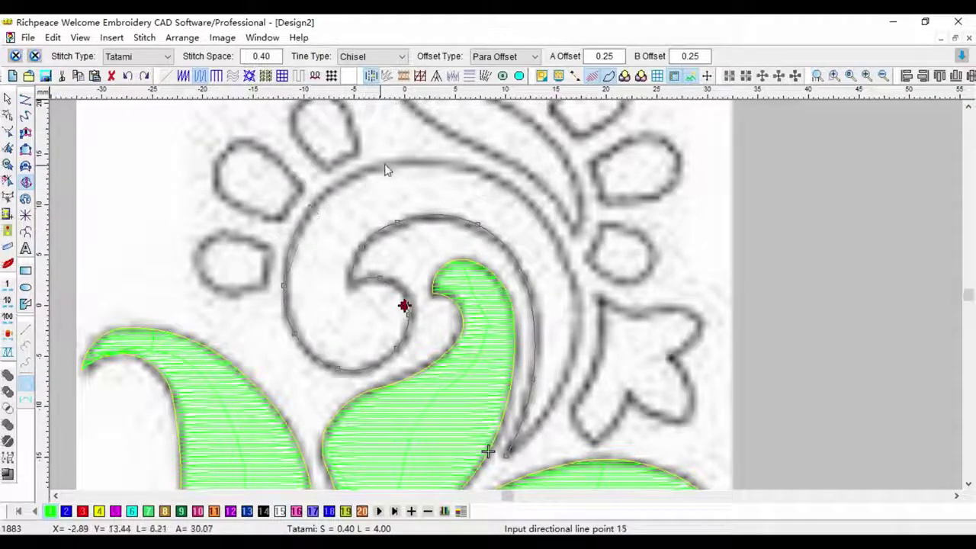
left_click(398, 162)
left_click(478, 169)
left_click(555, 239)
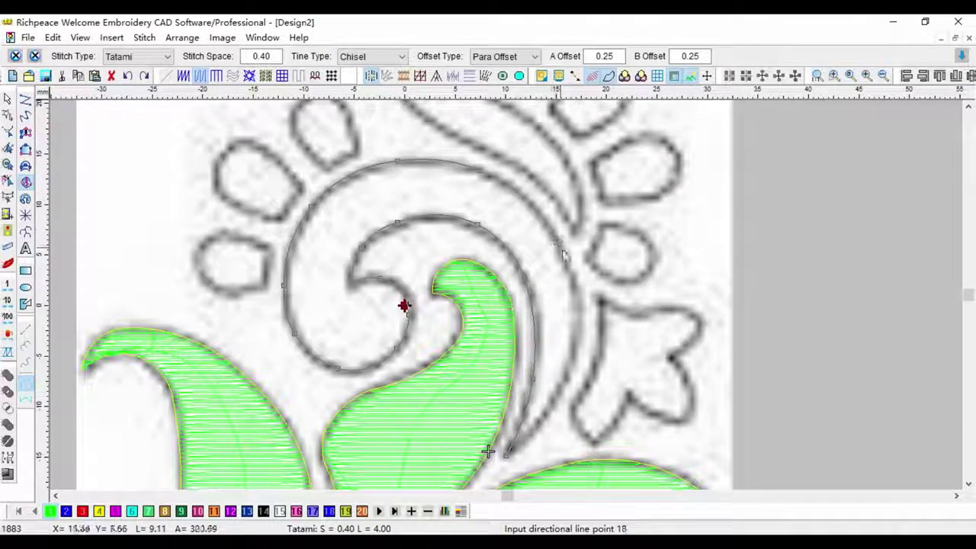
left_click(529, 436)
key("Return")
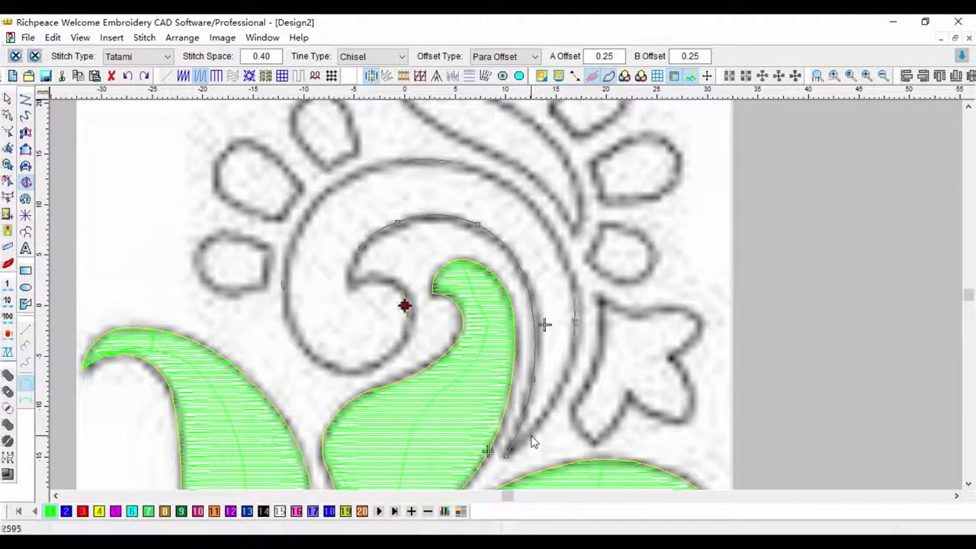
Move the large swirl's stitch end point to its top edge and set the current stitch on its right edge beside the three-lobed leaf
key("h")
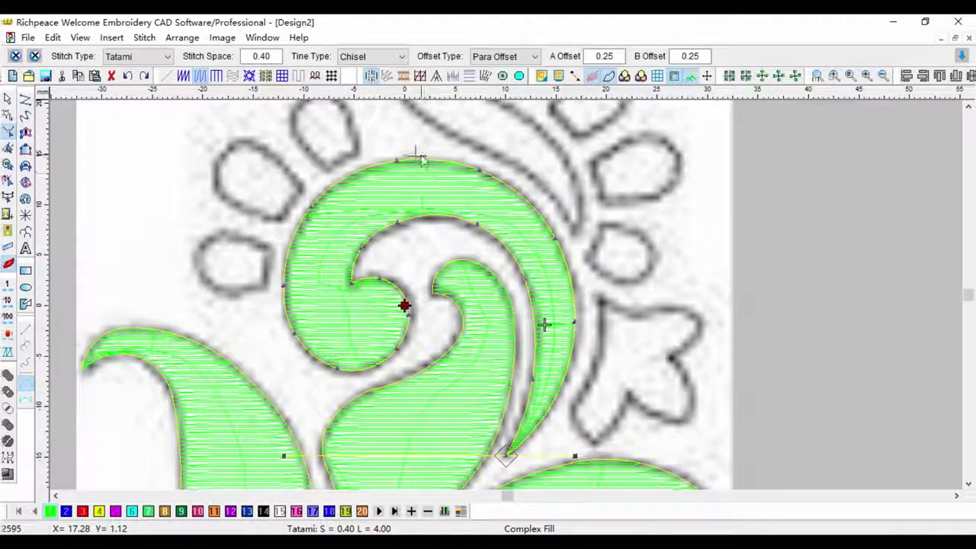
scroll(262, 183, "down", 1)
left_click(8, 98)
left_click(801, 292)
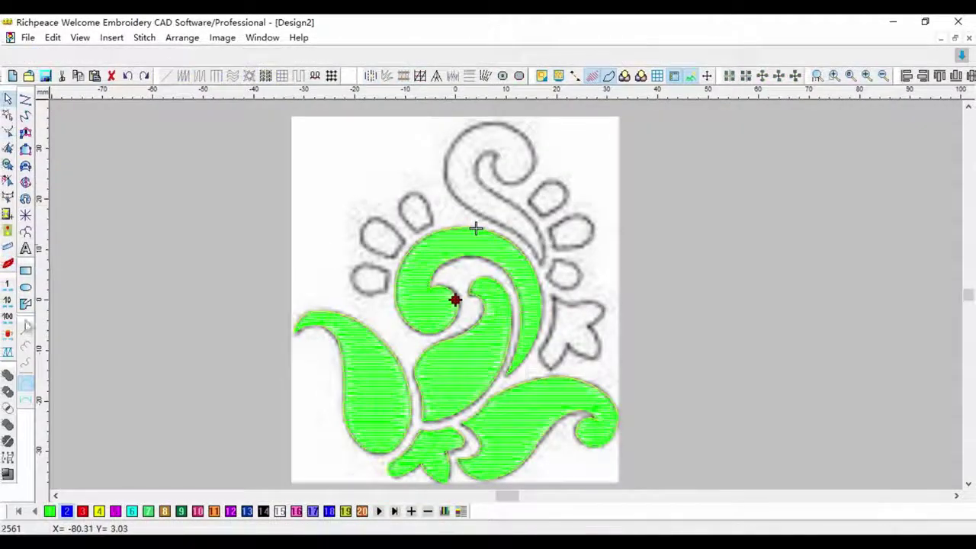
left_click(7, 353)
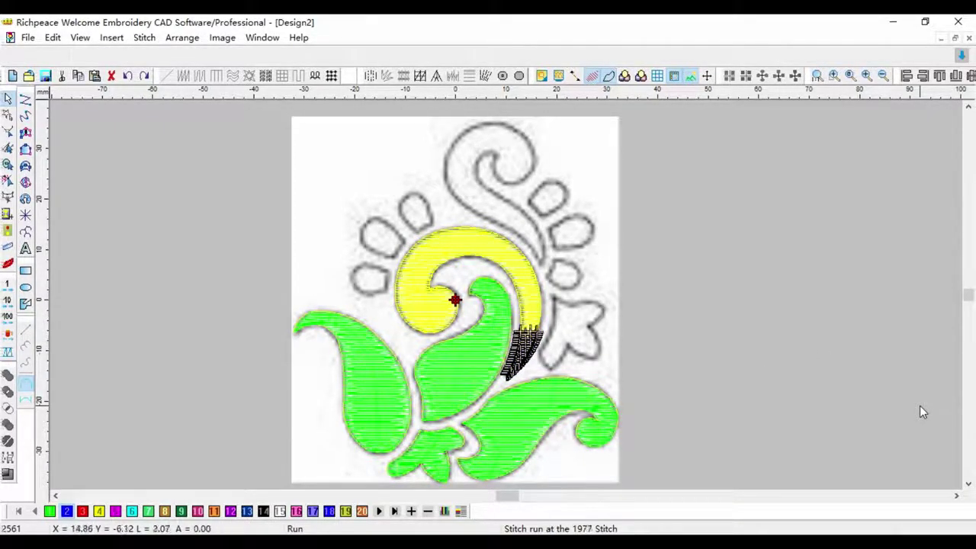
Start a Complex Fill border at the right-hand three-lobed leaf's upper left corner and trace its left edge down to the bottom tip
scroll(496, 375, "up", 3)
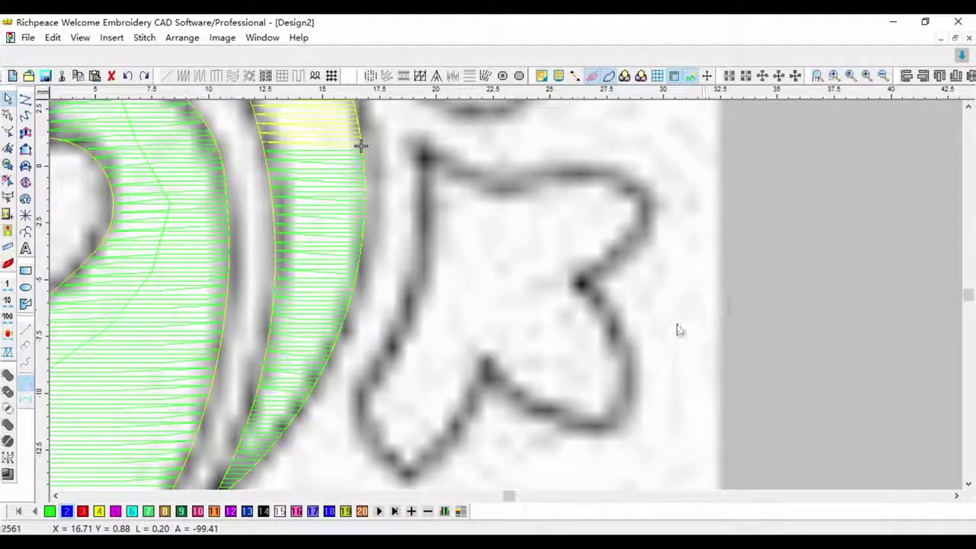
left_click(25, 182)
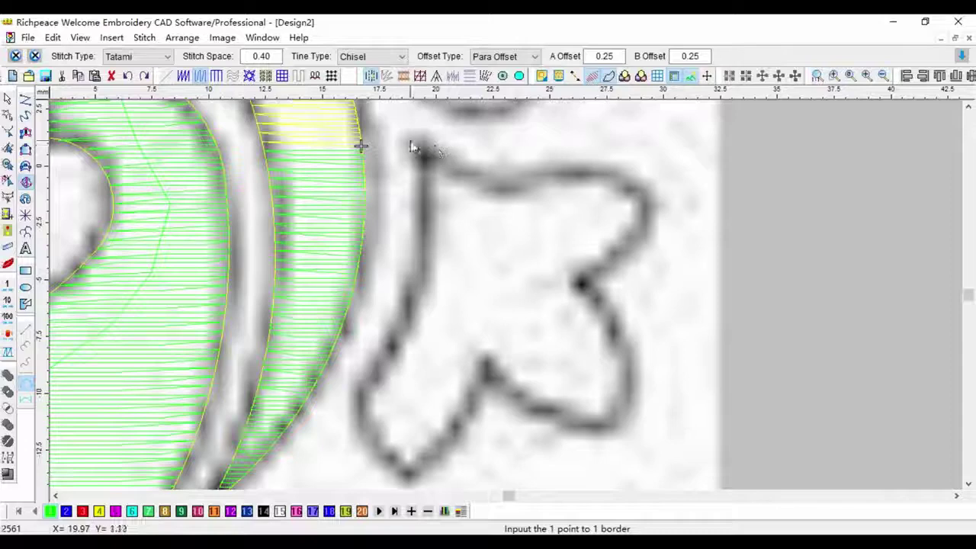
left_click(410, 142)
left_click(419, 209)
left_click(408, 308)
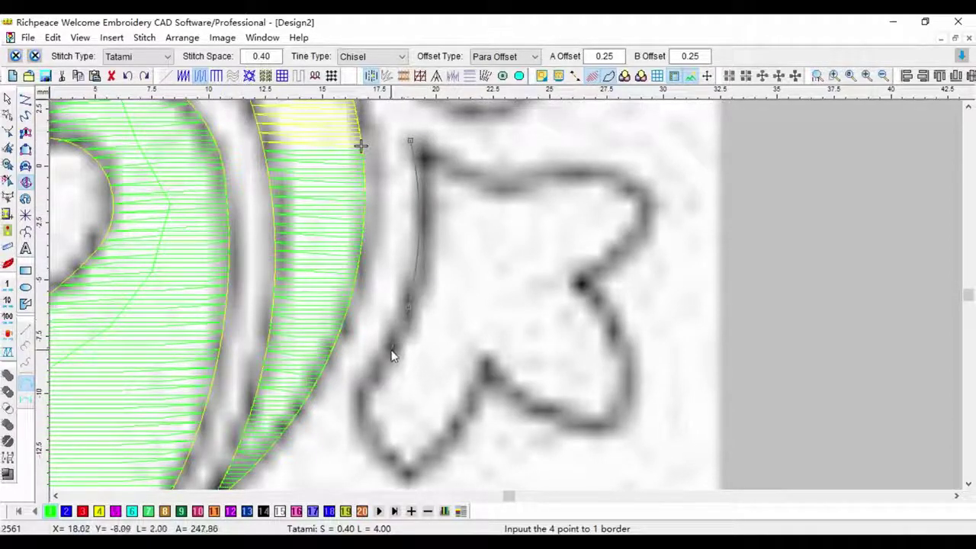
left_click(410, 441)
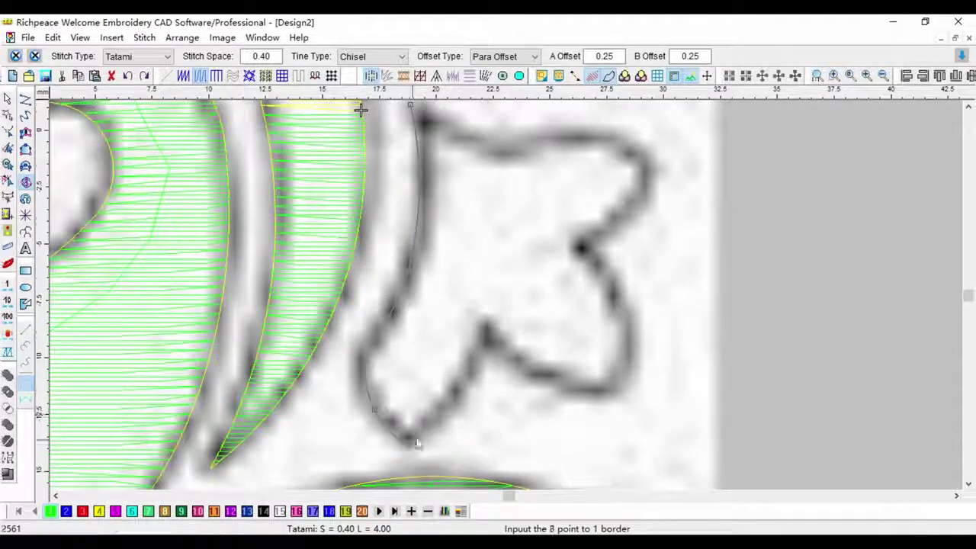
Trace the three-lobed leaf from its bottom tip through the lower notch and around the lower right lobe to the right notch
left_click(448, 410)
left_click(488, 332)
left_click(525, 367)
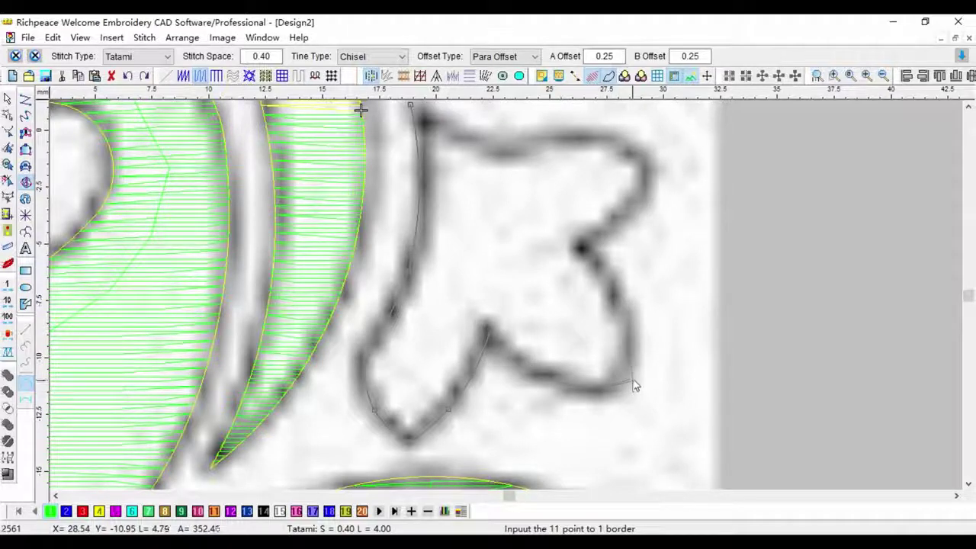
left_click(618, 299)
left_click(579, 246)
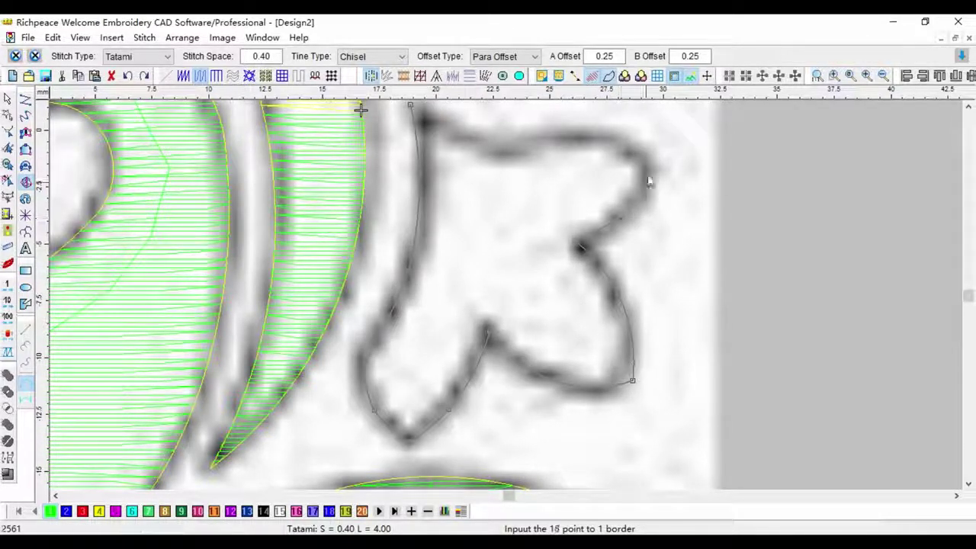
Trace the three-lobed leaf's upper edge back to its upper left corner and generate its Tatami fill
left_click(576, 130)
left_click(505, 145)
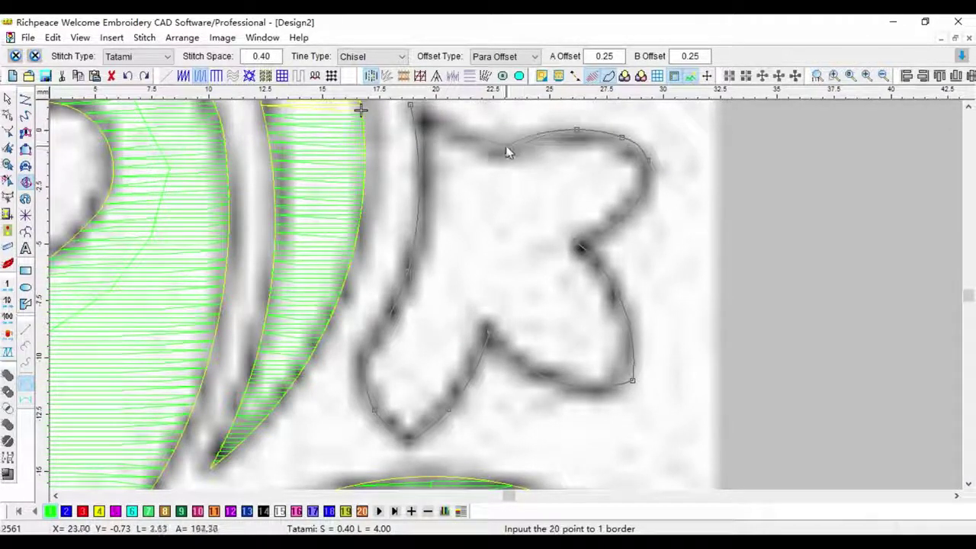
left_click(464, 132)
right_click(419, 174)
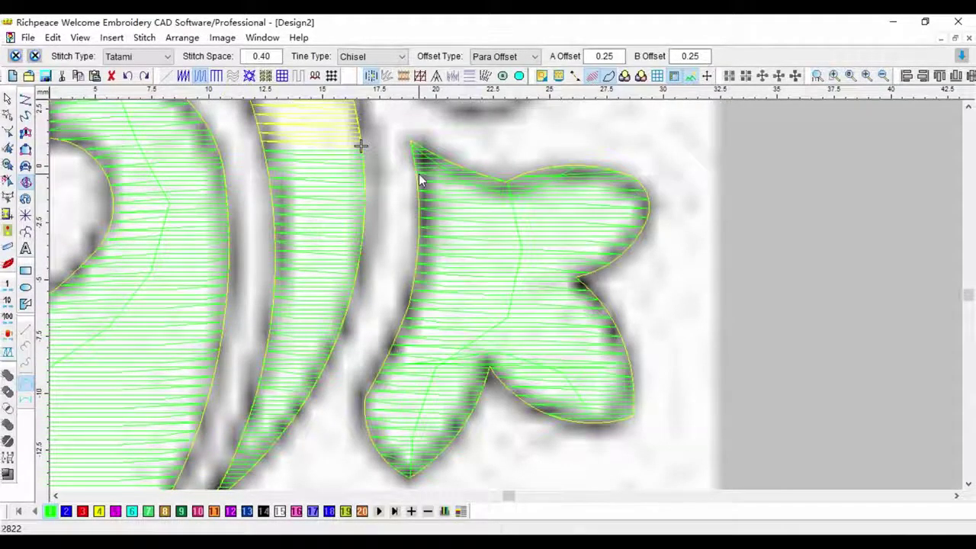
Move the three-lobed leaf's stitch end point to its upper left corner and set the current stitch on the large swirl's right edge
scroll(418, 174, "down", 1)
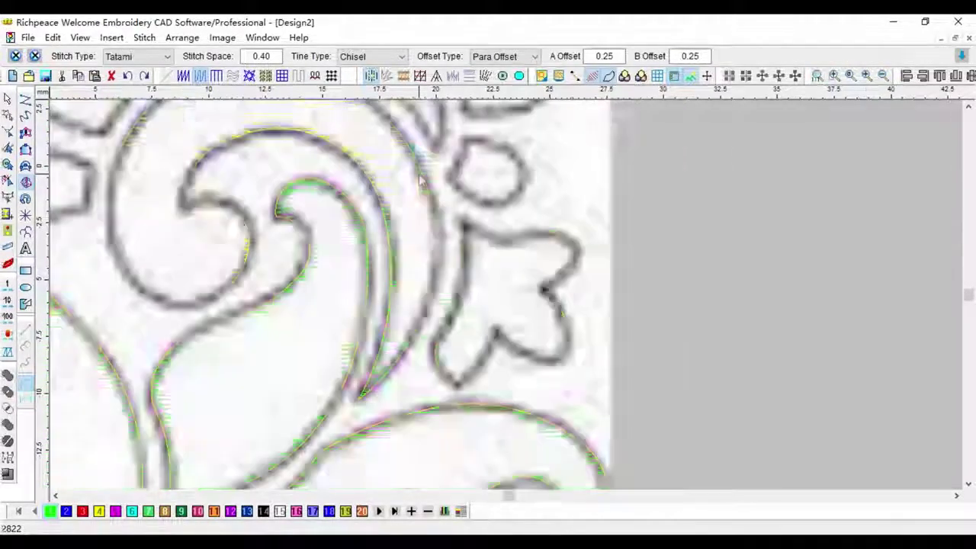
key("h")
left_click(506, 265)
left_click_drag(486, 236, 459, 221)
key("Escape")
scroll(693, 236, "up", 1)
scroll(692, 239, "down", 6)
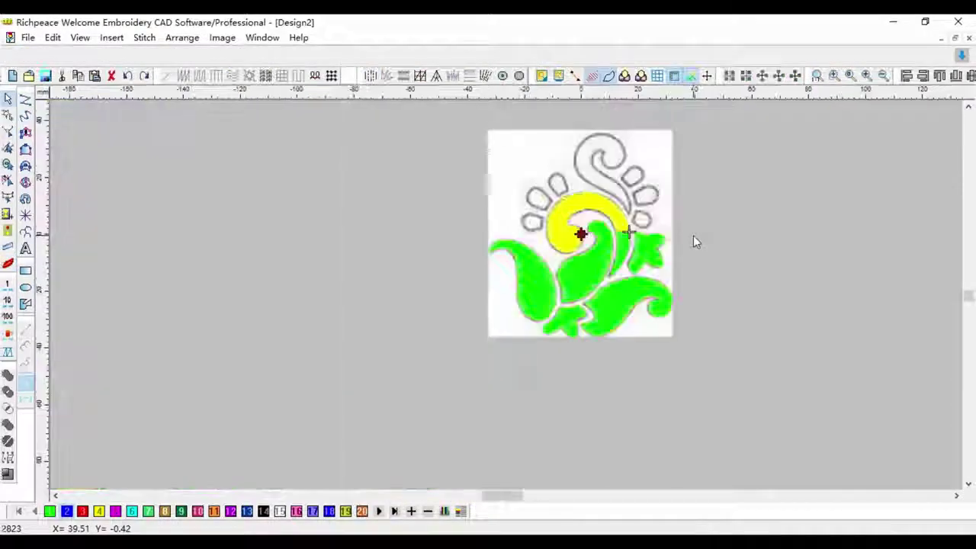
scroll(675, 252, "up", 4)
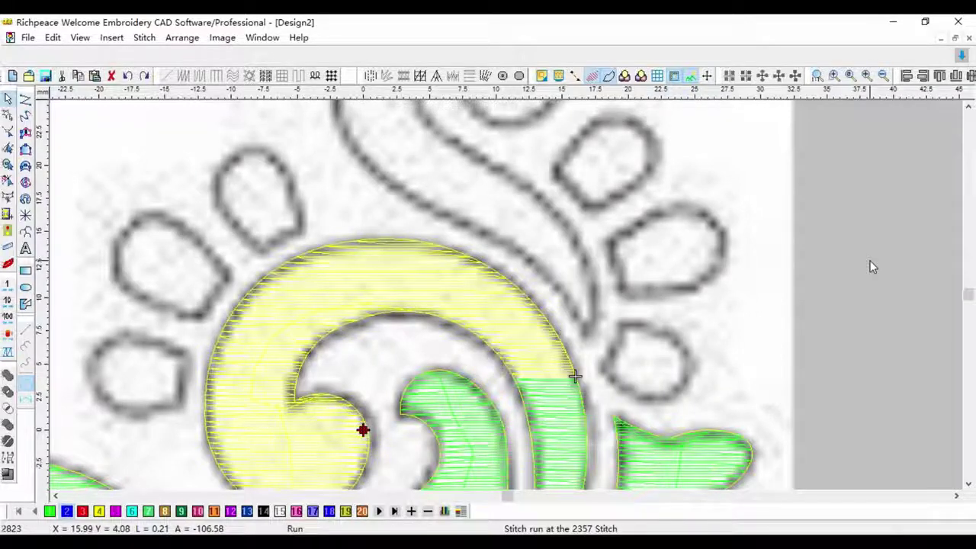
scroll(754, 337, "up", 2)
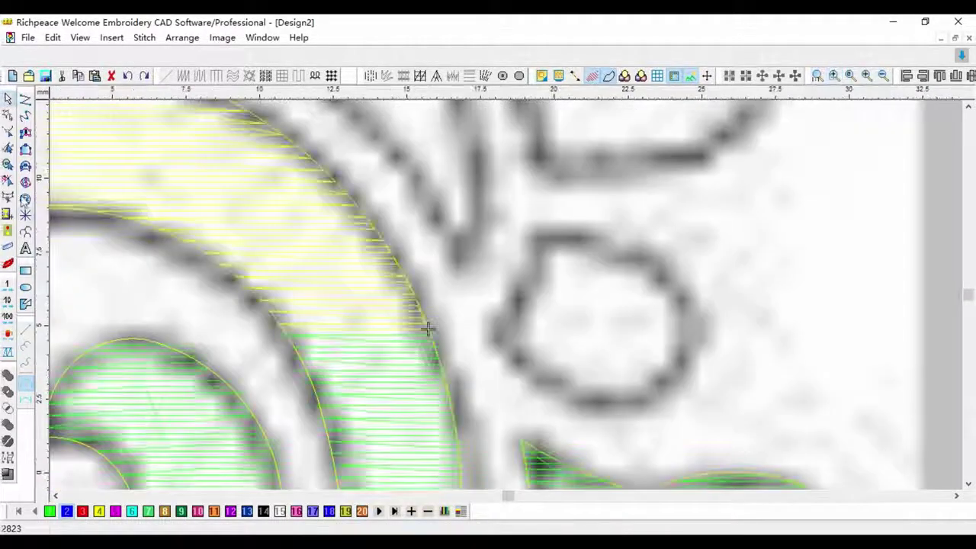
Trace the lowest right-hand petal with Complex Fill from its left tip around the bottom, right side and top, then generate its Tatami fill
left_click(25, 181)
left_click(491, 331)
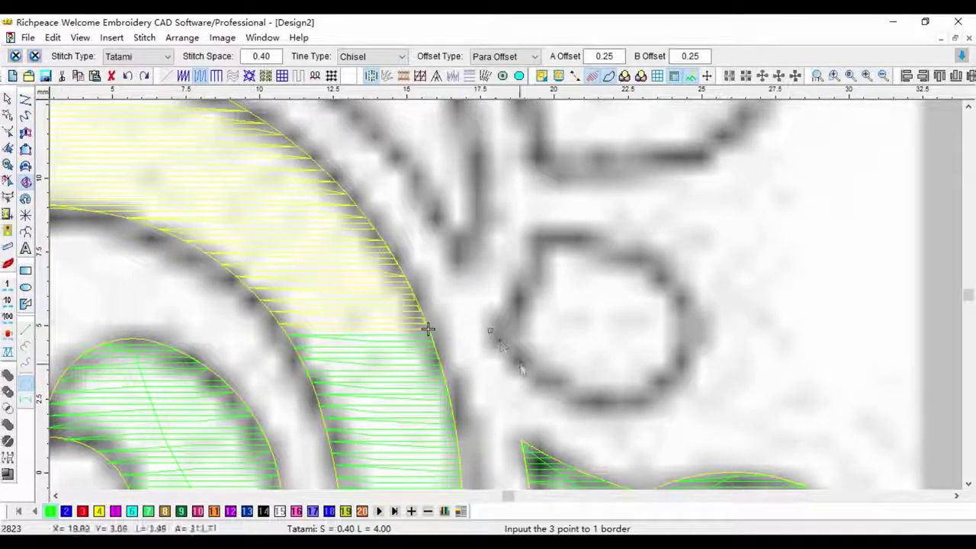
left_click(522, 369)
left_click(579, 402)
left_click(633, 407)
left_click(688, 352)
left_click(688, 311)
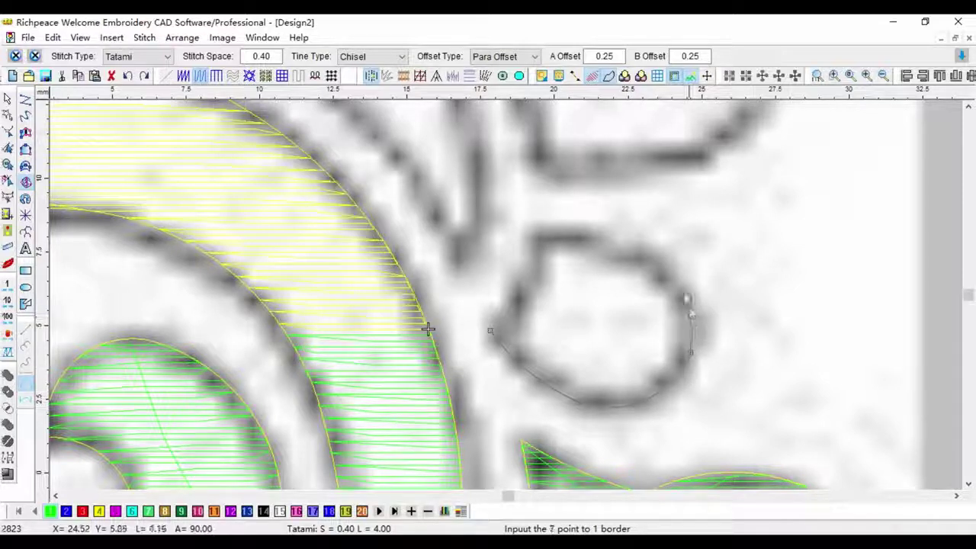
left_click(587, 239)
left_click(596, 235)
left_click(533, 229)
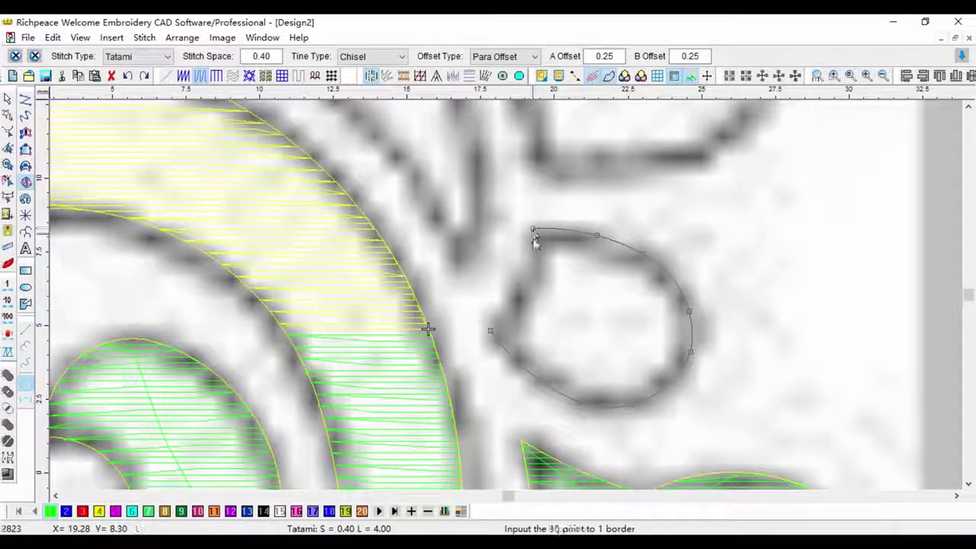
left_click(525, 286)
right_click(526, 319)
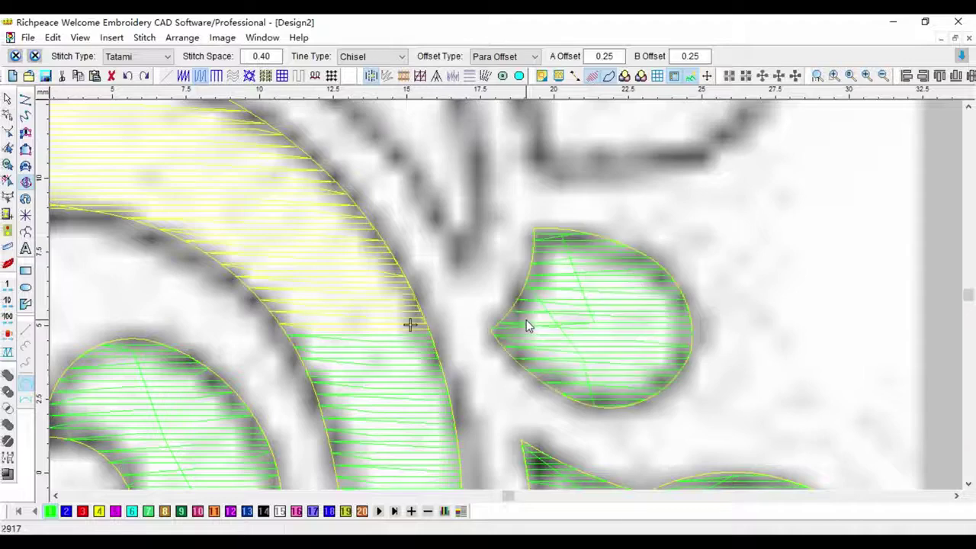
Move the lowest right-hand petal's stitch end point to its left tip
mouse_move(501, 336)
left_mouse_down()
mouse_move(494, 342)
mouse_move(495, 326)
left_mouse_up()
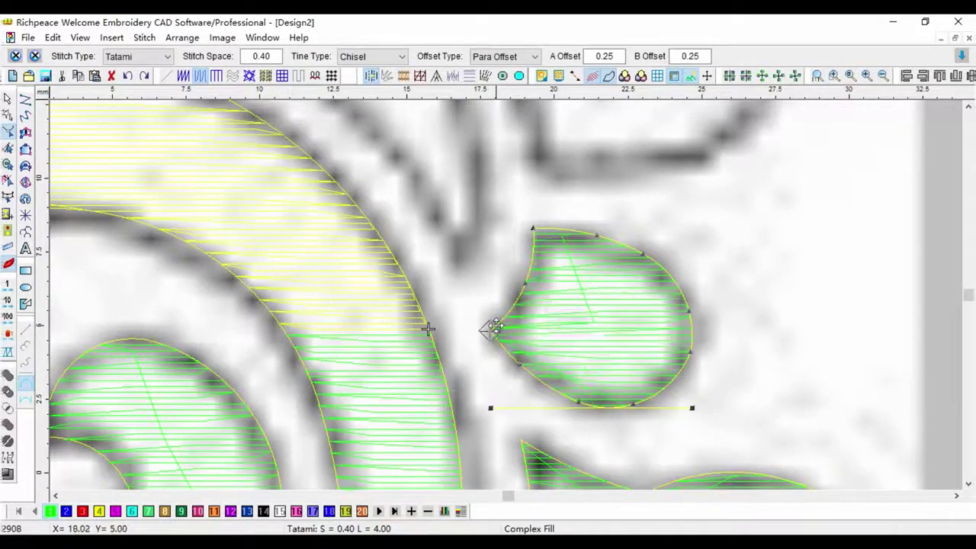
scroll(496, 326, "down", 2)
right_click(732, 270)
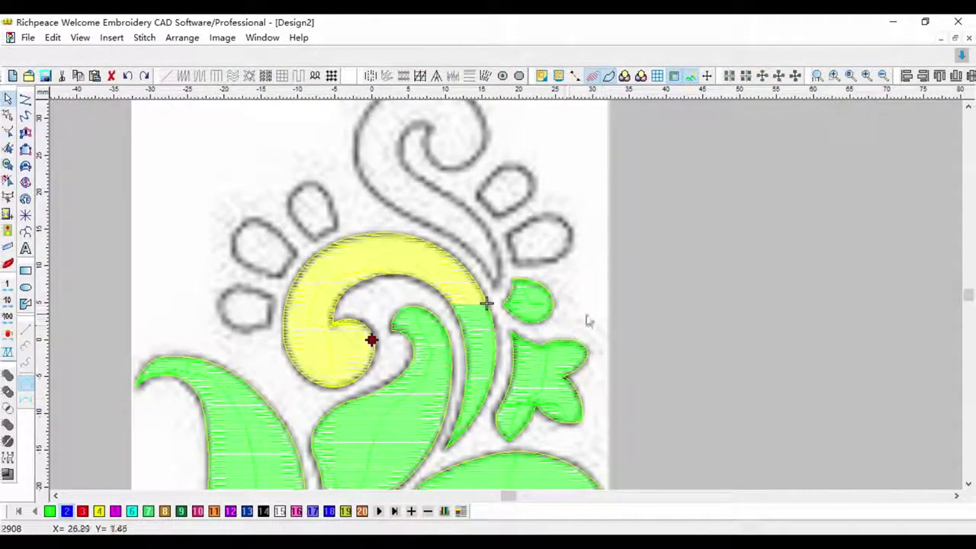
Advance the current stitch along the large swirl's right edge to stitch 2467, near the top scroll's lower tip
key("plus")
key("Down")
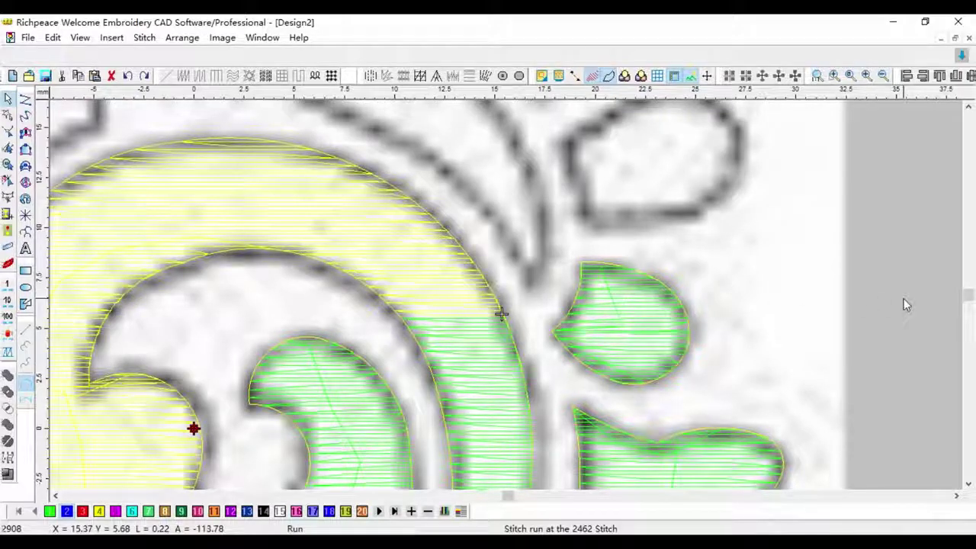
key("Right")
key("Right")
key("Right")
key("Right")
key("Right")
key("Right")
key("Right")
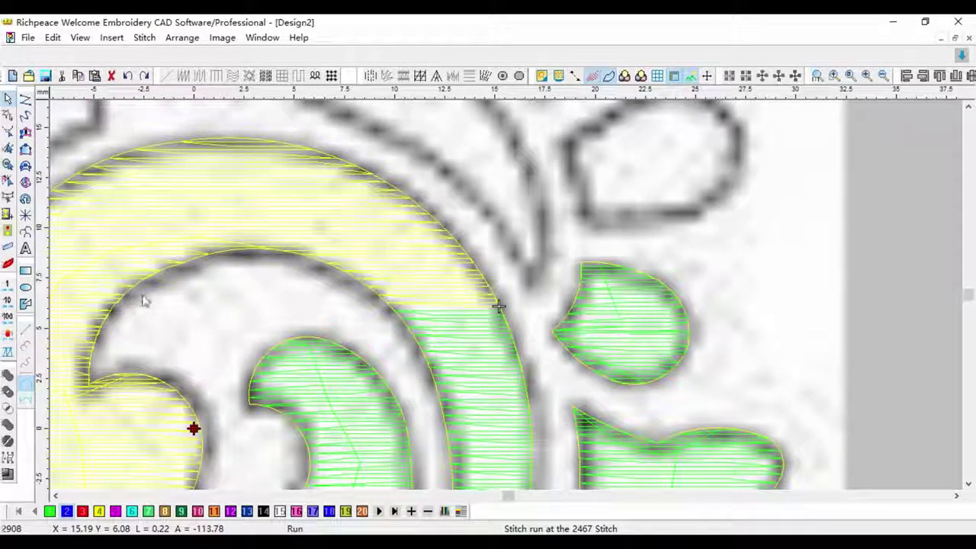
Start a Complex Fill border at the top scroll's lower tip and trace its outer edge up to the left bend
left_click(25, 182)
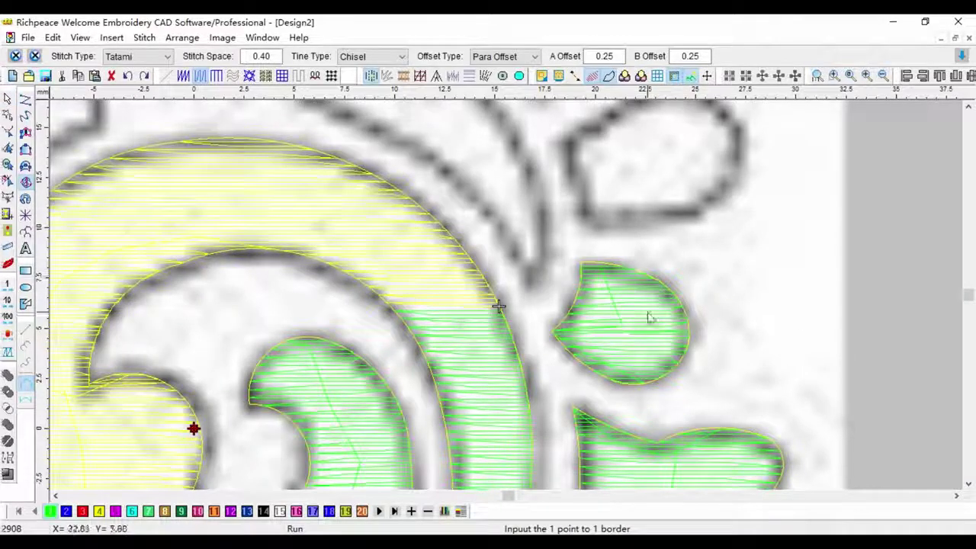
left_click(528, 281)
left_click(490, 215)
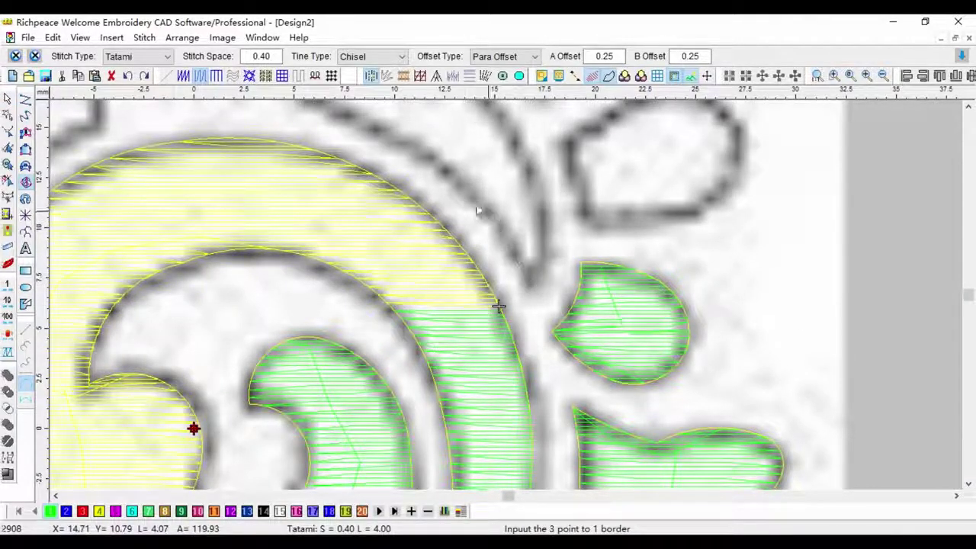
left_click(418, 151)
scroll(336, 154, "down", 2)
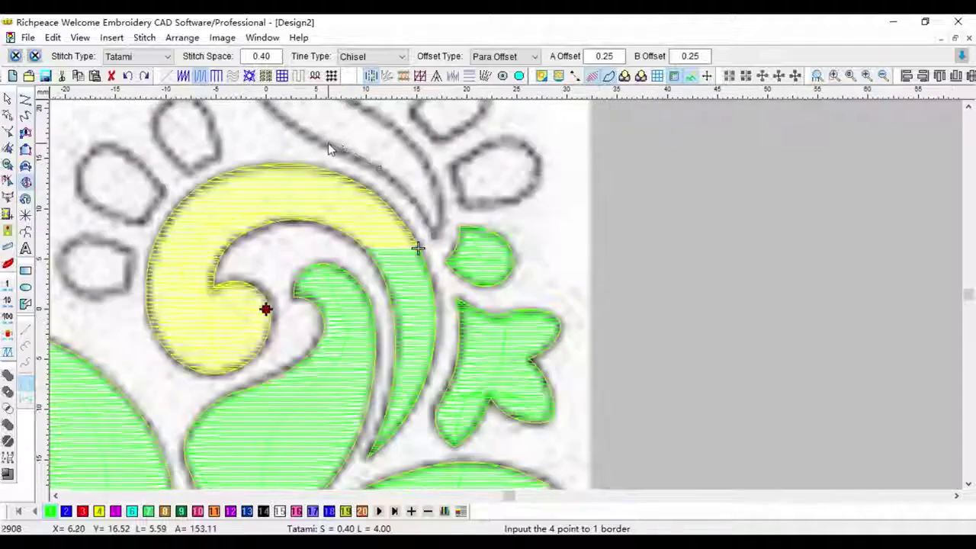
left_click(328, 142)
left_click(284, 118)
left_click(253, 117)
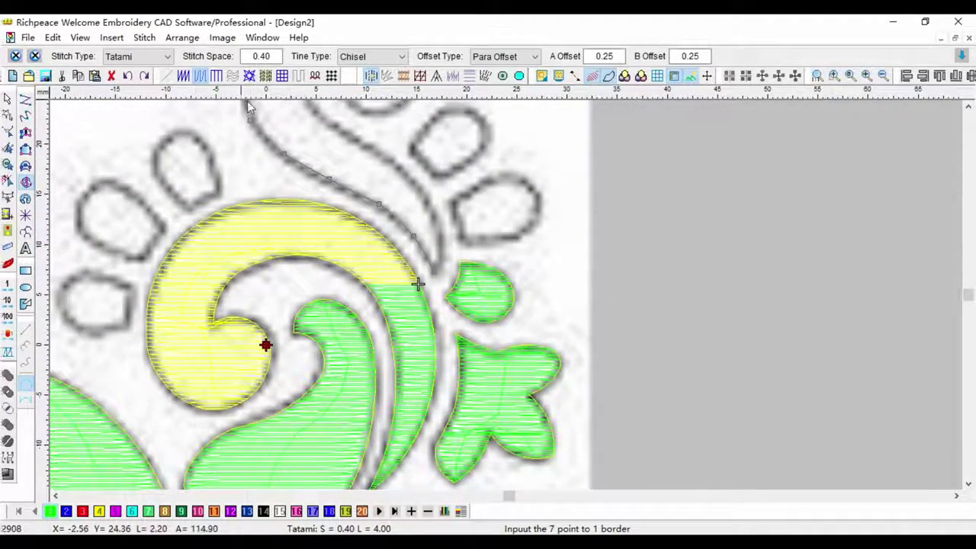
Trace the top scroll's outer edge from the left bend over the crown and down the right side of the curl
scroll(248, 104, "up", 3)
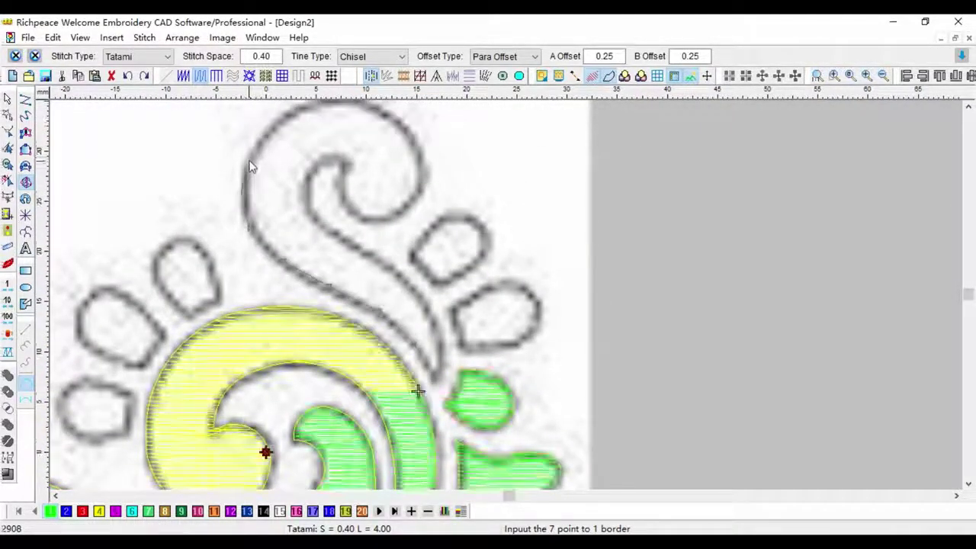
left_click(251, 164)
left_click(283, 113)
left_click(367, 137)
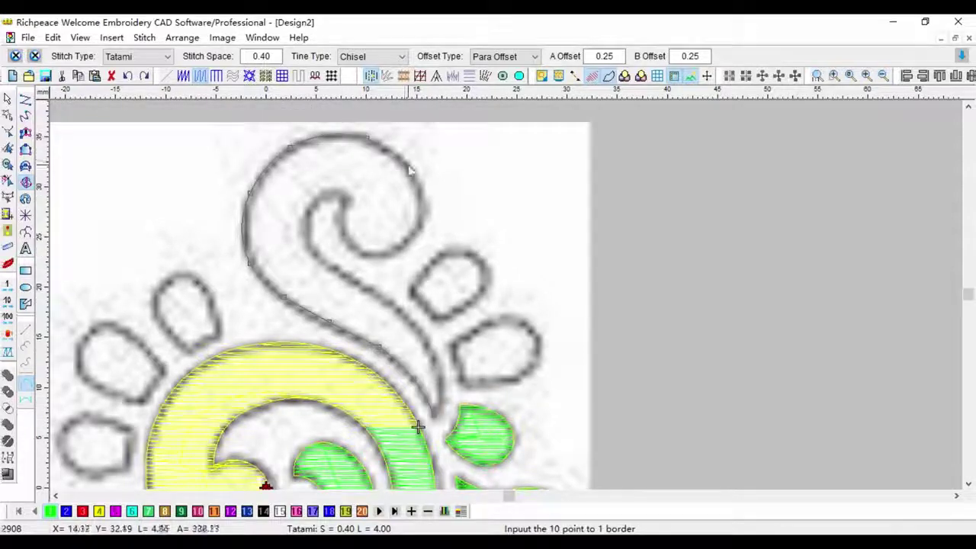
left_click(419, 224)
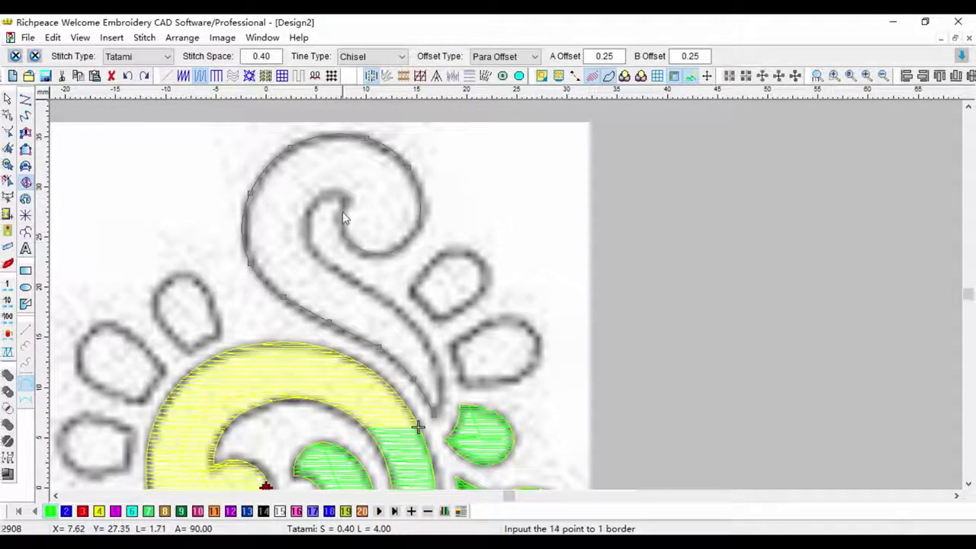
Trace the top scroll's inner curve and right edge down to the tail tip, then generate its Tatami fill
left_click(305, 231)
left_click(320, 258)
left_click(367, 288)
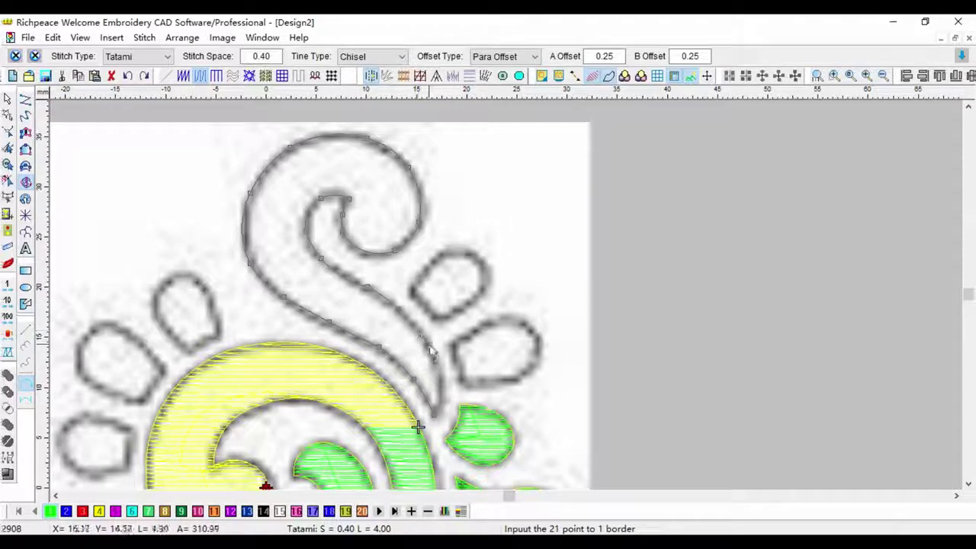
left_click(429, 346)
right_click(436, 410)
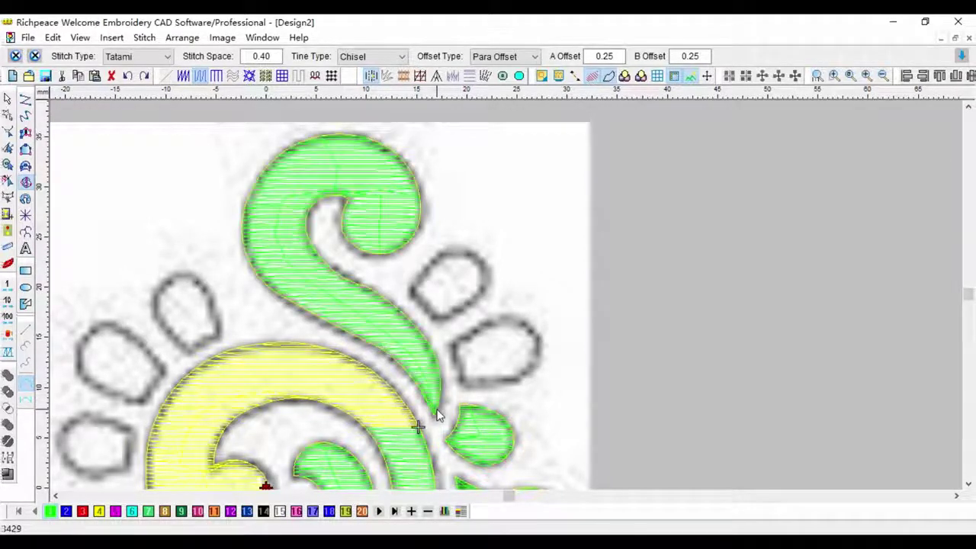
Move the top scroll's stitch end point to its lower tip and set the current stitch at stitch 2850 on its right edge
mouse_move(443, 388)
left_mouse_down()
mouse_move(456, 409)
mouse_move(452, 391)
mouse_move(446, 411)
left_mouse_up()
right_click(678, 339)
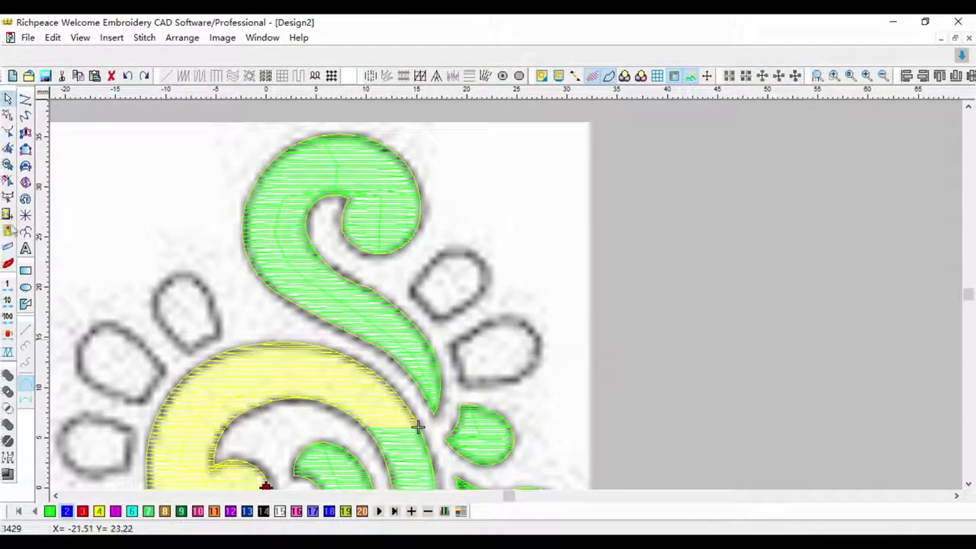
left_click(9, 354)
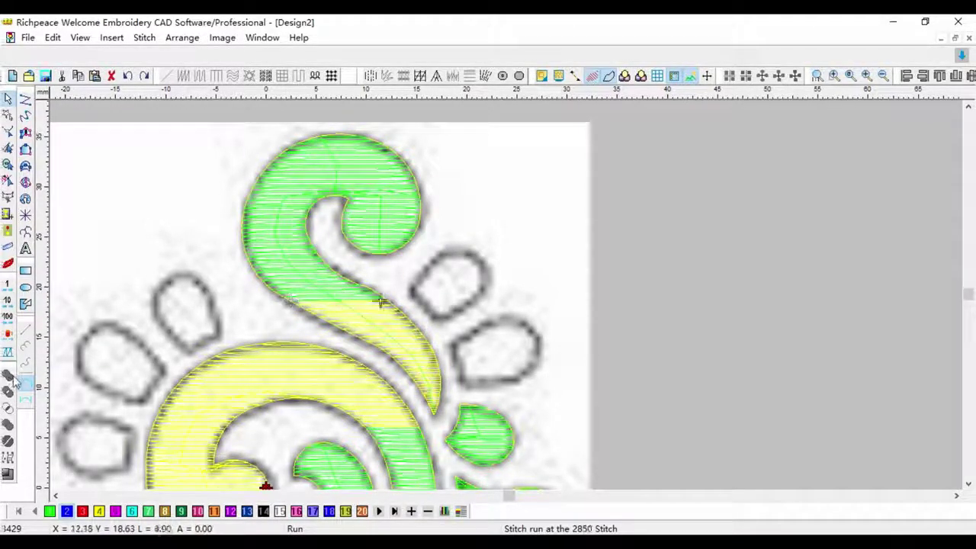
scroll(471, 335, "up", 3)
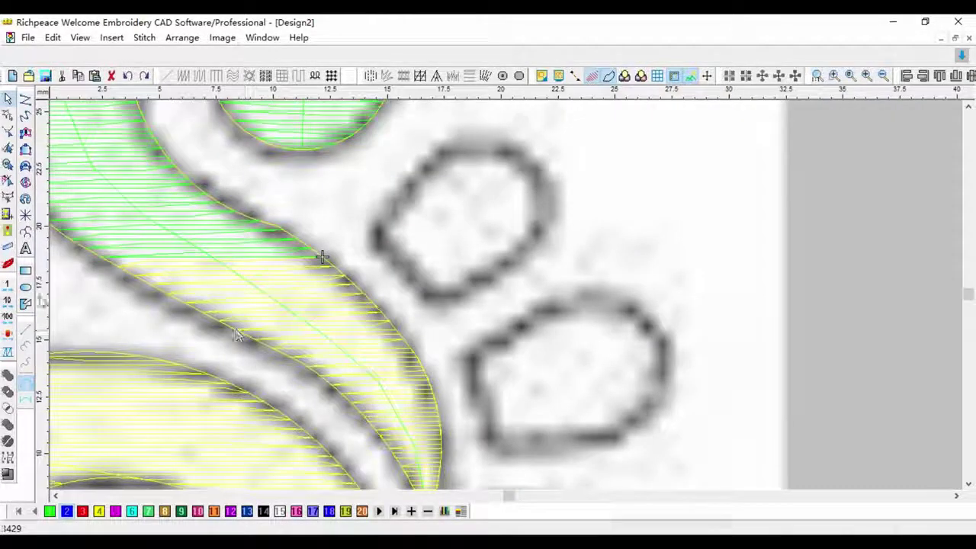
Trace the uppermost right-hand petal with Complex Fill from its left corner through the bottom tip and over the top, then generate its Tatami fill
left_click(26, 184)
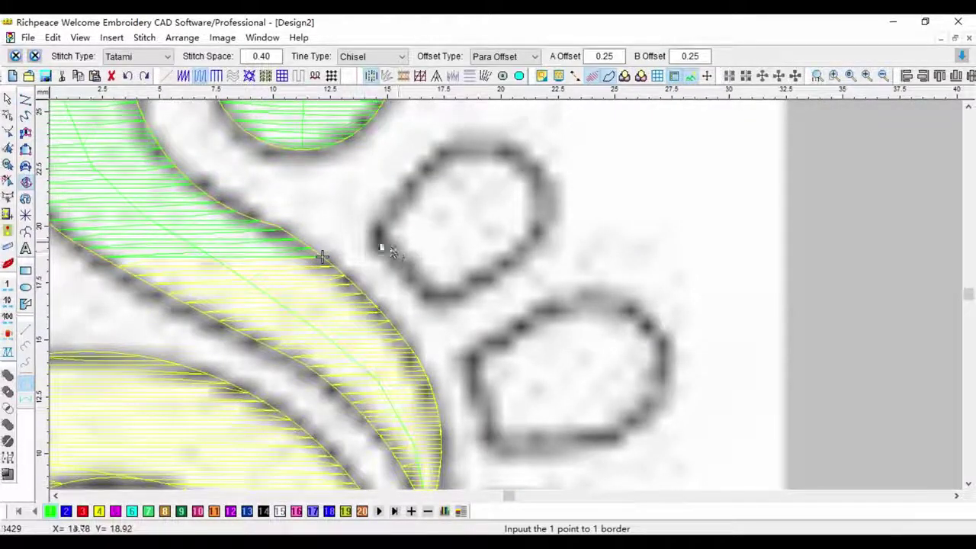
left_click(363, 232)
left_click(426, 294)
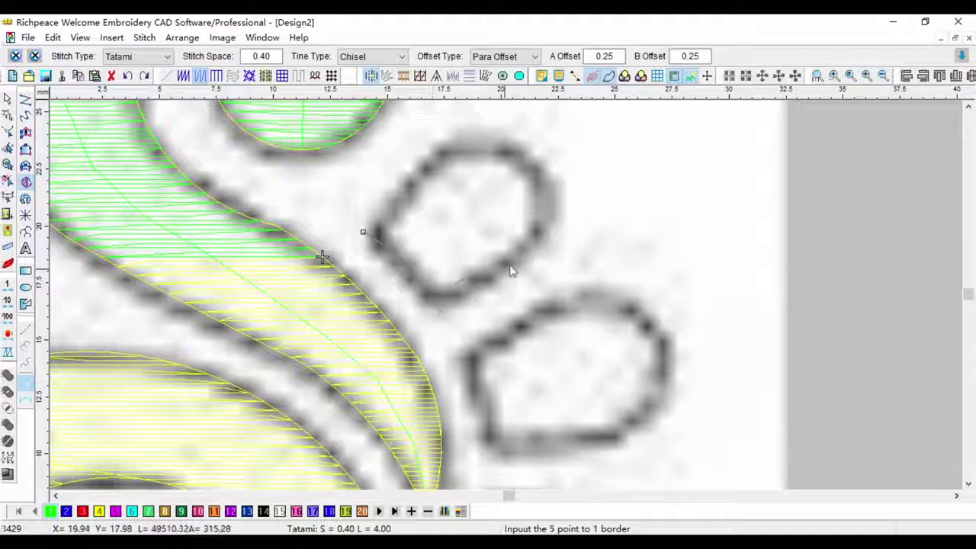
left_click(539, 240)
left_click(531, 162)
left_click(486, 137)
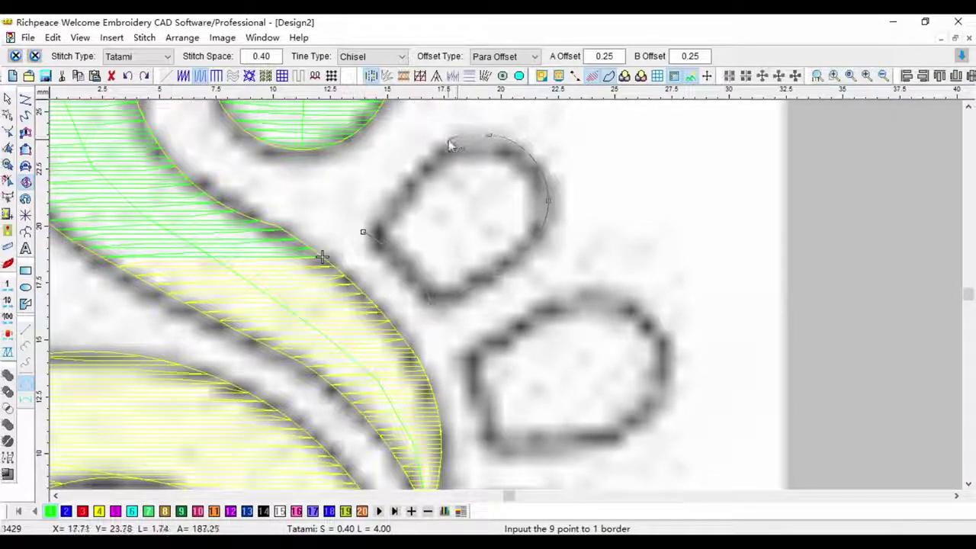
left_click(448, 142)
left_click(417, 164)
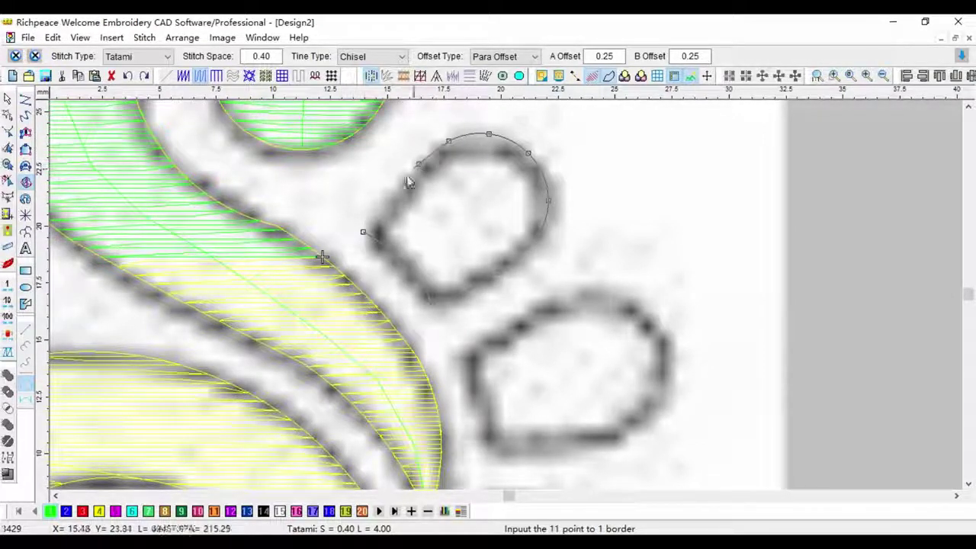
right_click(369, 225)
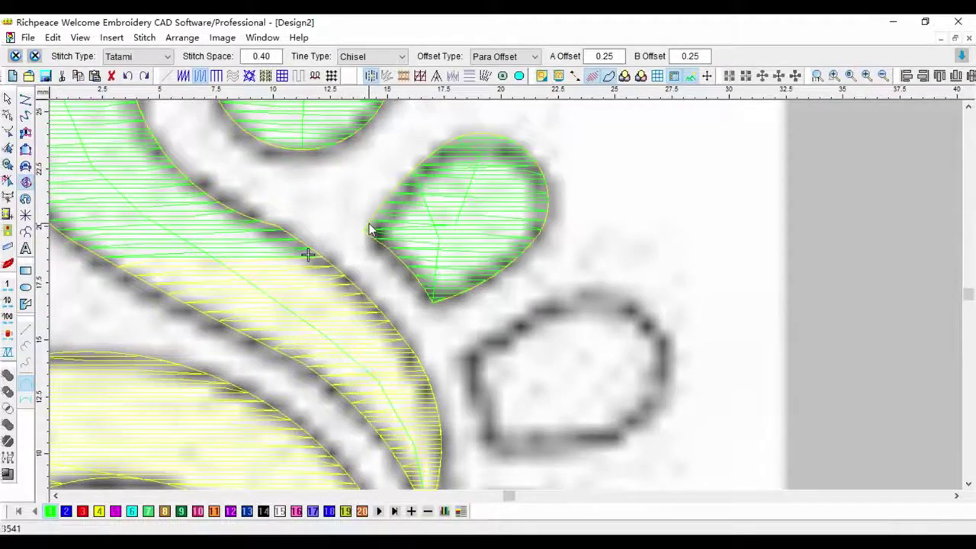
Advance the current stitch down the top scroll's tail to its right edge, level with the unfilled middle right-hand petal
scroll(370, 227, "down", 2)
key("space")
left_click_drag(402, 249, 600, 373)
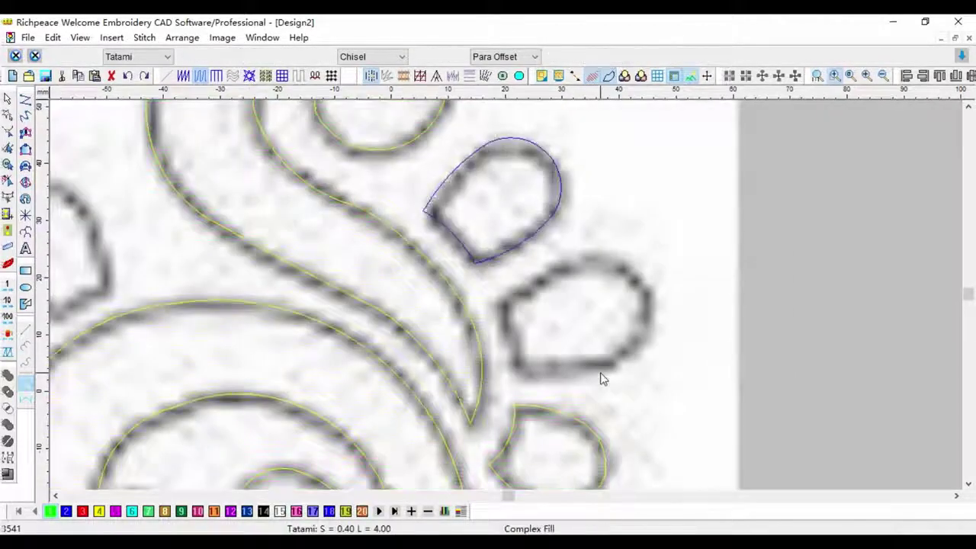
left_click(766, 262)
key("Right")
key("Right")
key("Right")
key("Right")
key("Right")
key("Right")
key("Right")
key("Right")
key("Right")
key("Right")
key("Right")
key("Right")
key("Right")
key("Right")
key("Right")
key("Right")
key("Right")
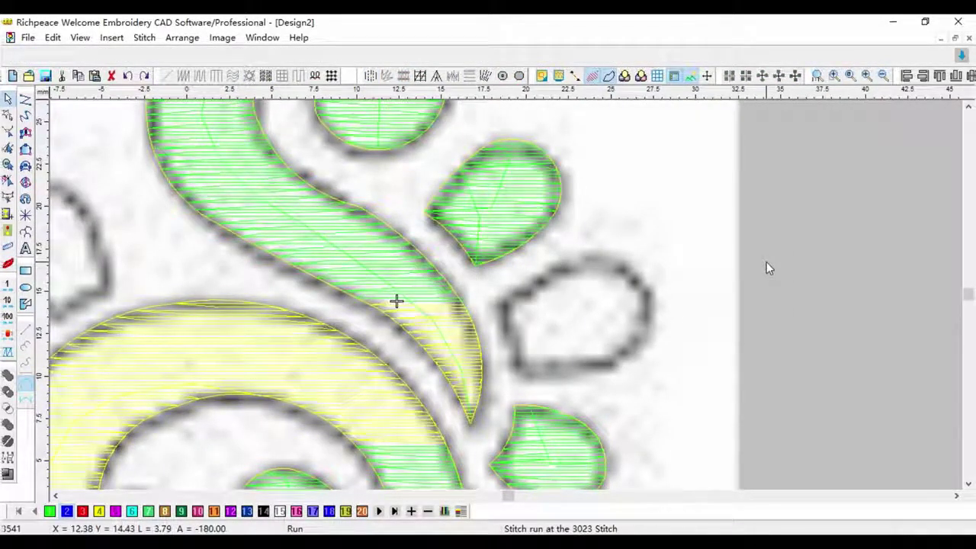
Trace the middle right-hand petal with Complex Fill from its left corner along the bottom and over the top, then generate its Tatami fill
left_click(26, 184)
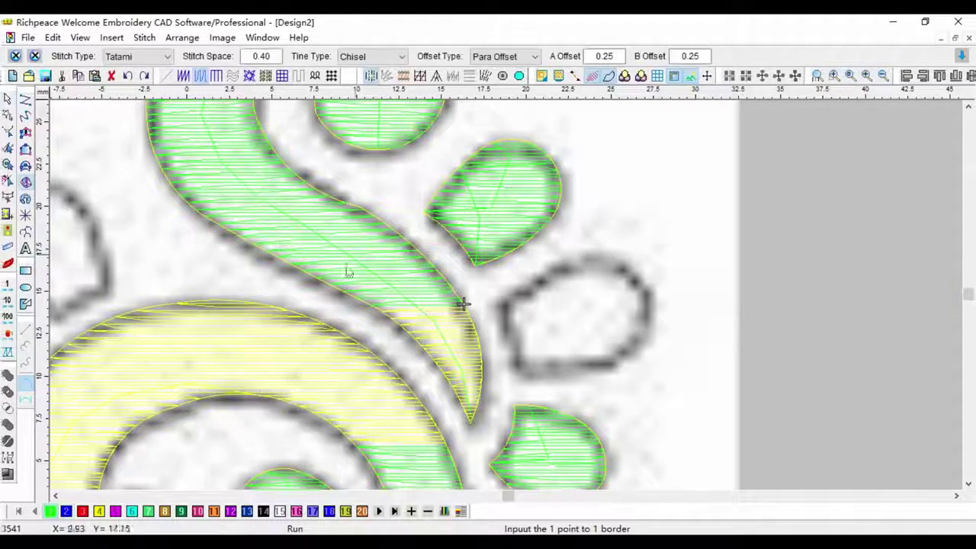
left_click(502, 308)
left_click(510, 340)
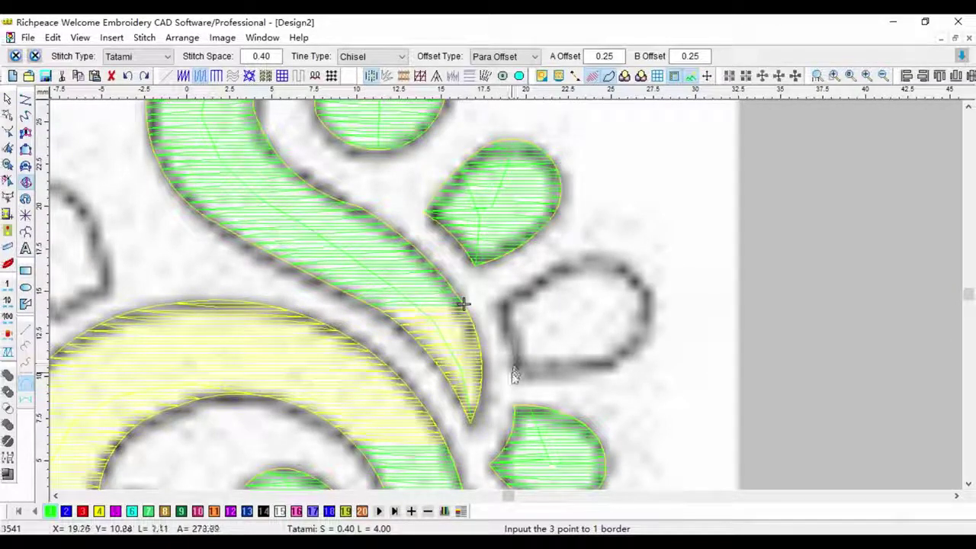
left_click(643, 327)
left_click(646, 291)
left_click(581, 260)
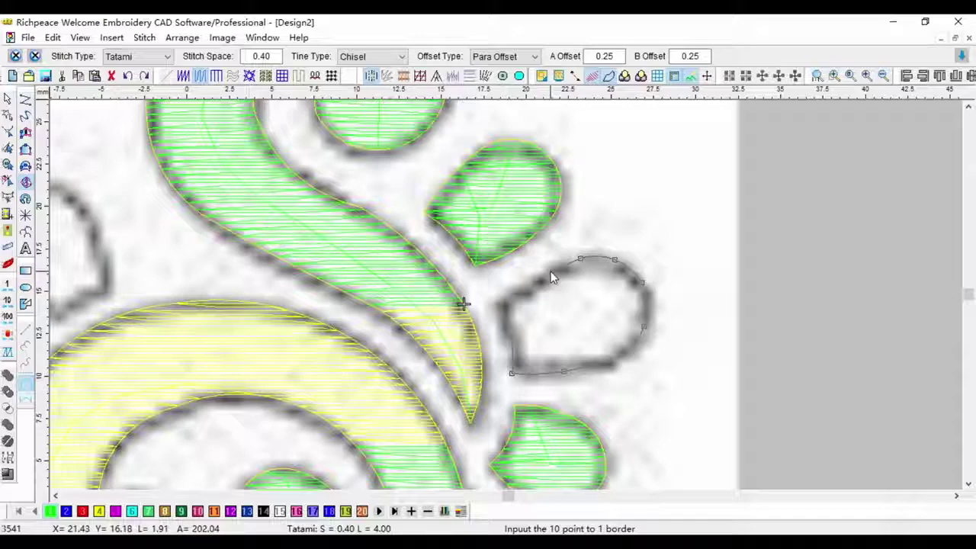
right_click(506, 304)
Set the current stitch at stitch 3412 on the large swirl's left edge, beside the lowest left-hand petal
scroll(506, 304, "down", 2)
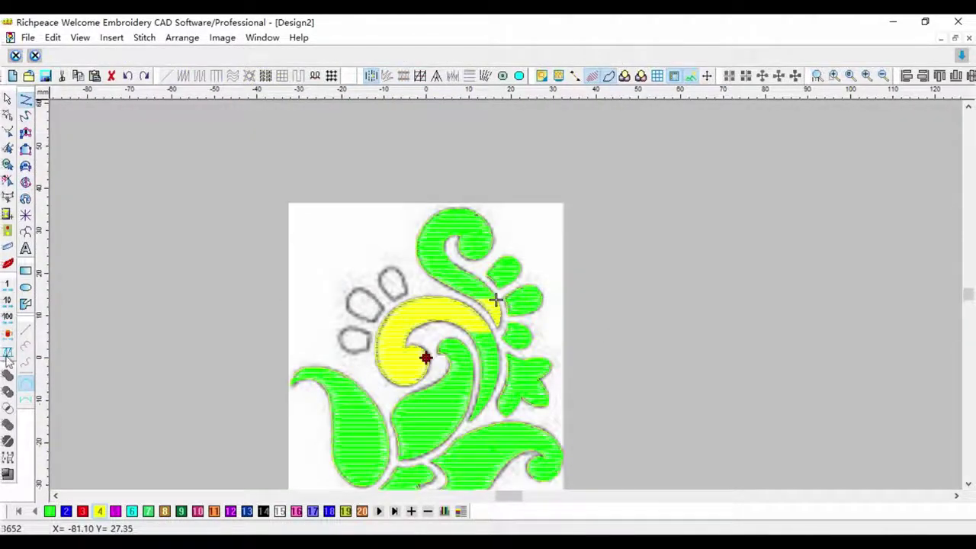
left_click(8, 355)
key("z")
left_click_drag(315, 241, 506, 376)
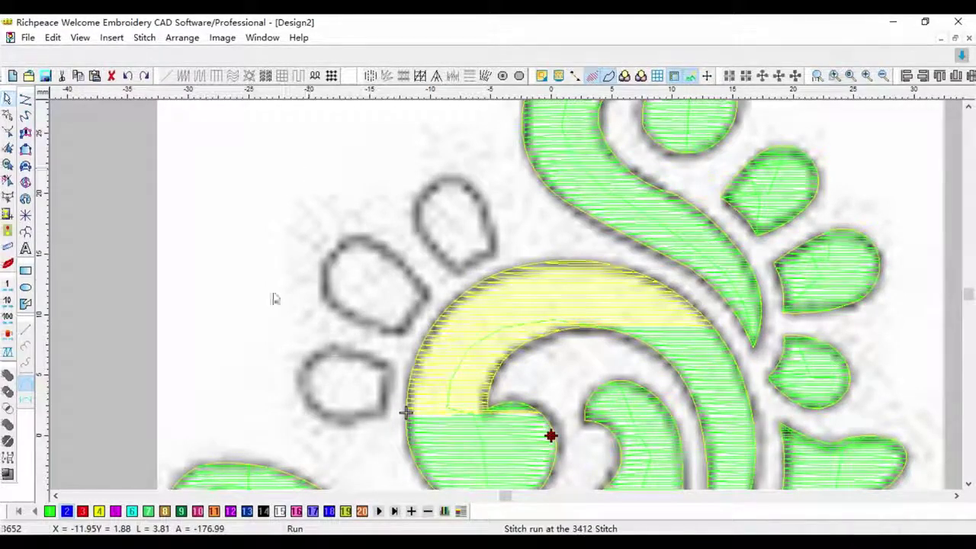
scroll(275, 299, "up", 2)
Trace the lowest left-hand petal with Complex Fill from its lower inner corner, generate its Tatami fill and turn its stitch direction vertical
left_click(26, 184)
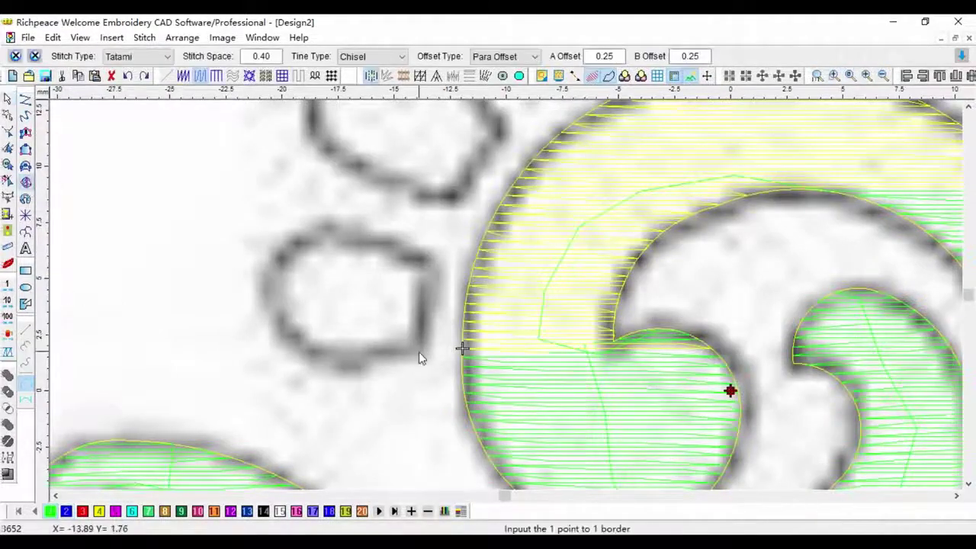
left_click(426, 350)
left_click(424, 314)
left_click(368, 233)
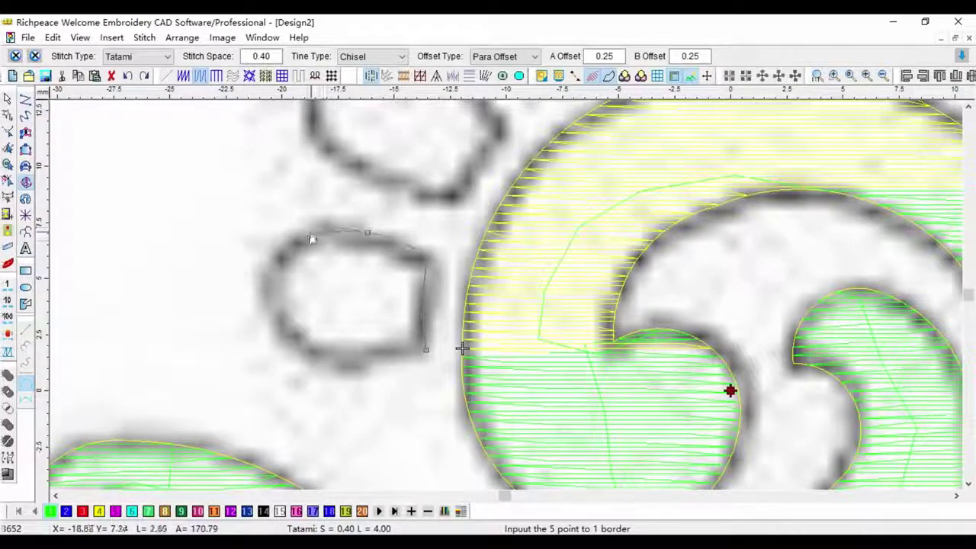
left_click(267, 268)
left_click(273, 326)
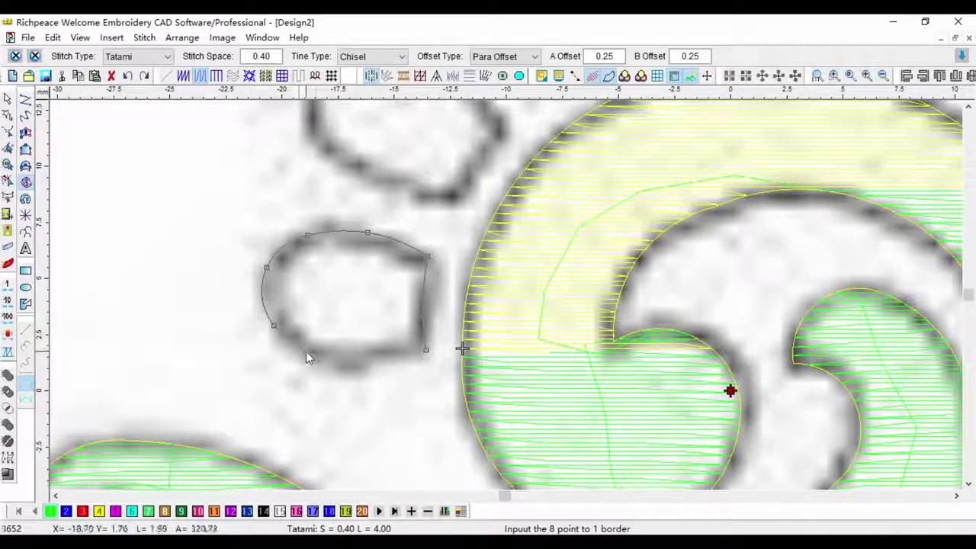
left_click(359, 358)
right_click(370, 358)
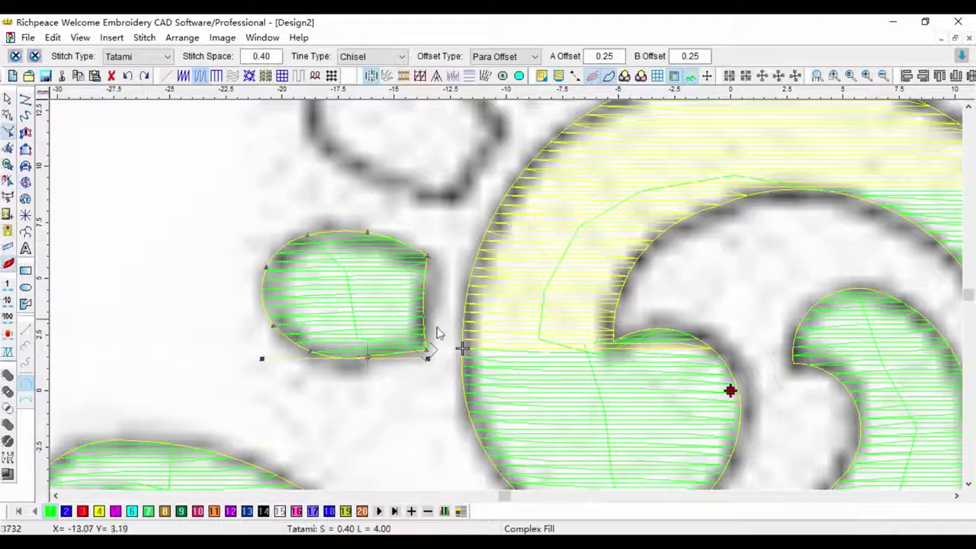
left_click(427, 354)
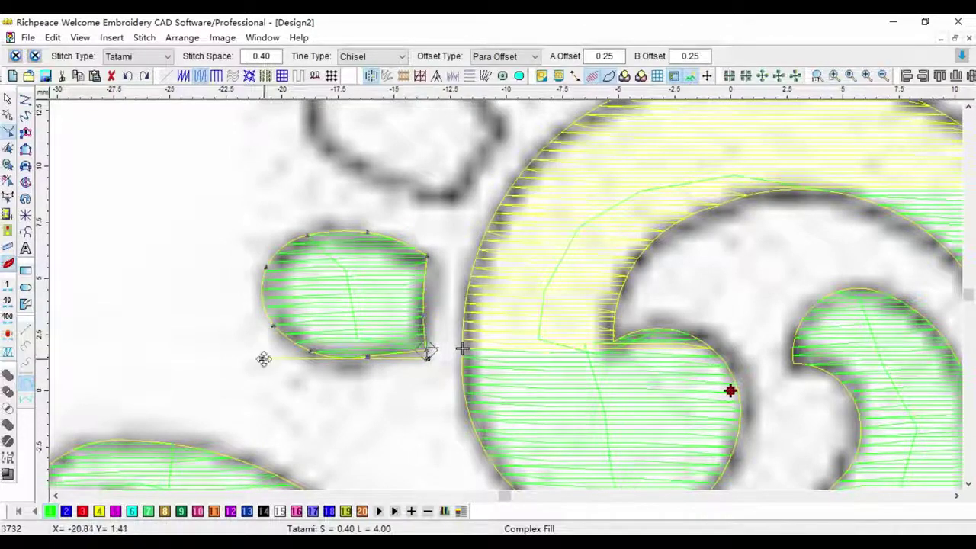
left_click(430, 202)
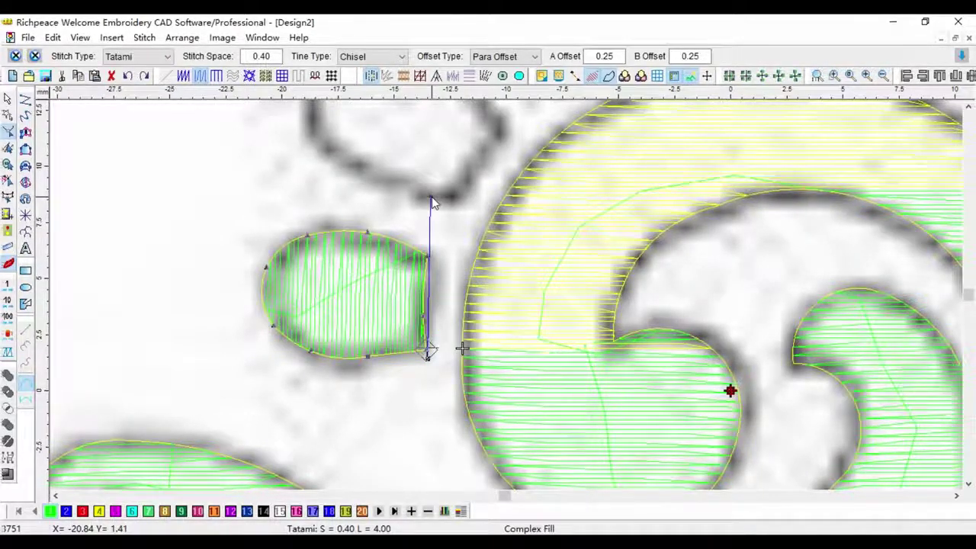
Advance the current stitch to stitch 3590 on the large swirl's left edge, near the middle left-hand petal's bottom corner
left_click(968, 107)
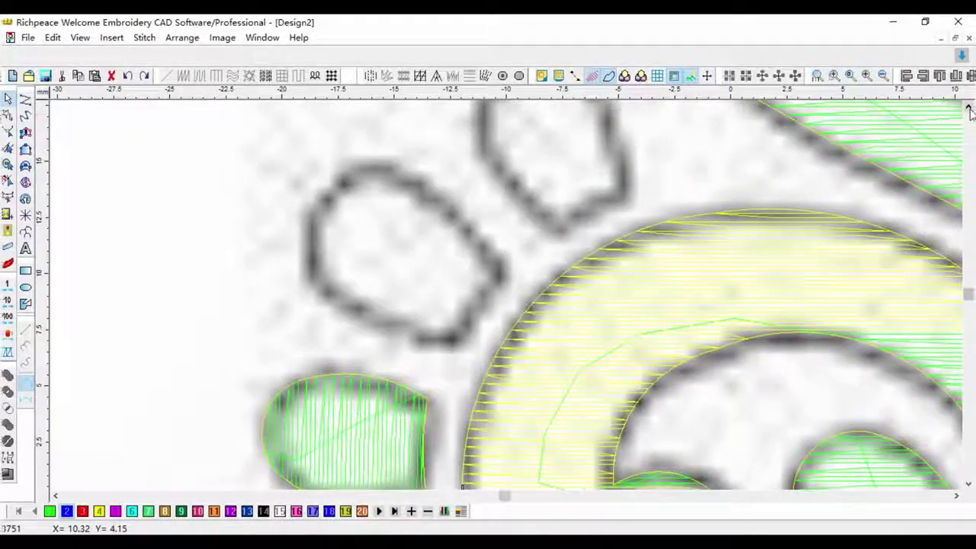
key("Up")
key("Up")
key("Up")
key("Up")
key("Up")
key("Up")
key("Up")
key("Left")
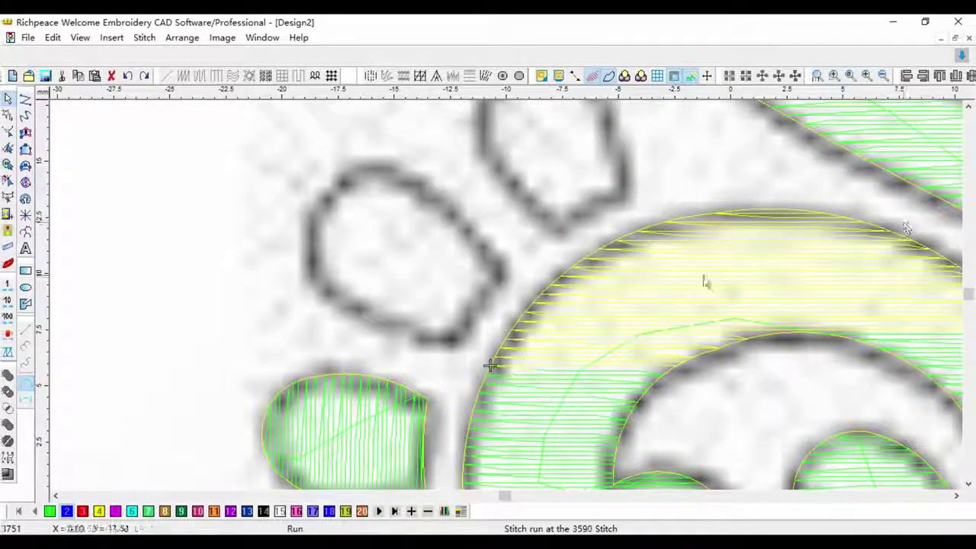
Trace the middle left-hand petal with Complex Fill from its bottom corner via the right corner and over the top, then generate its Tatami fill
left_click(25, 184)
left_click(456, 346)
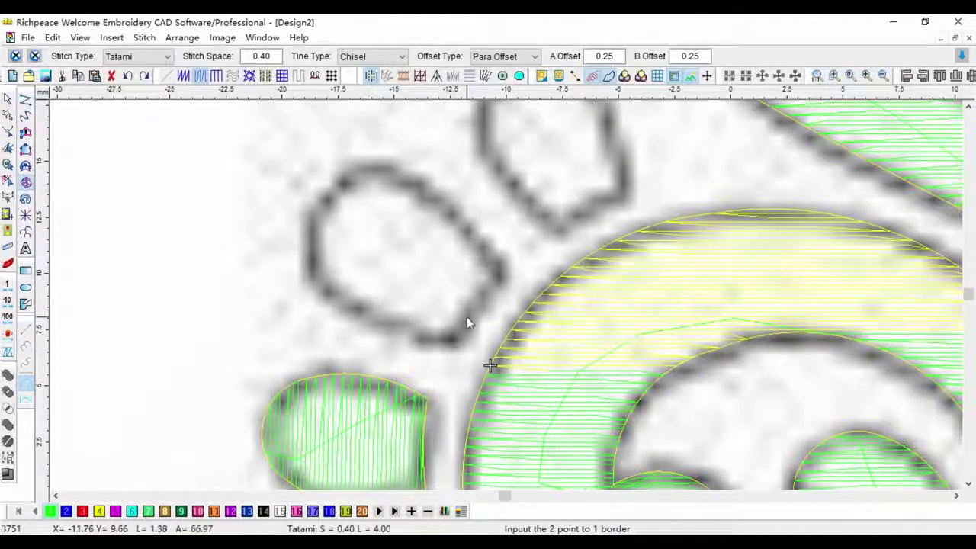
left_click(503, 275)
left_click(471, 216)
left_click(311, 200)
left_click(297, 241)
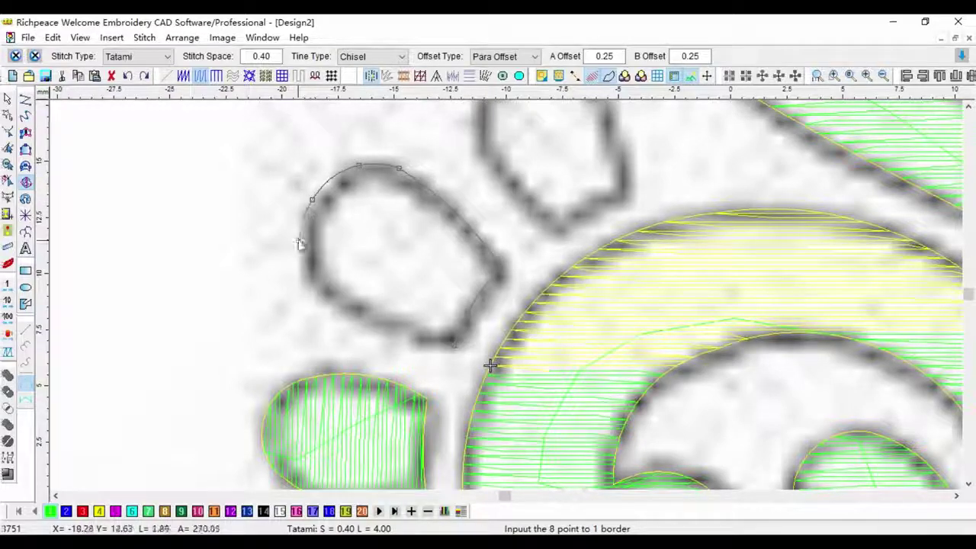
left_click(327, 304)
right_click(431, 354)
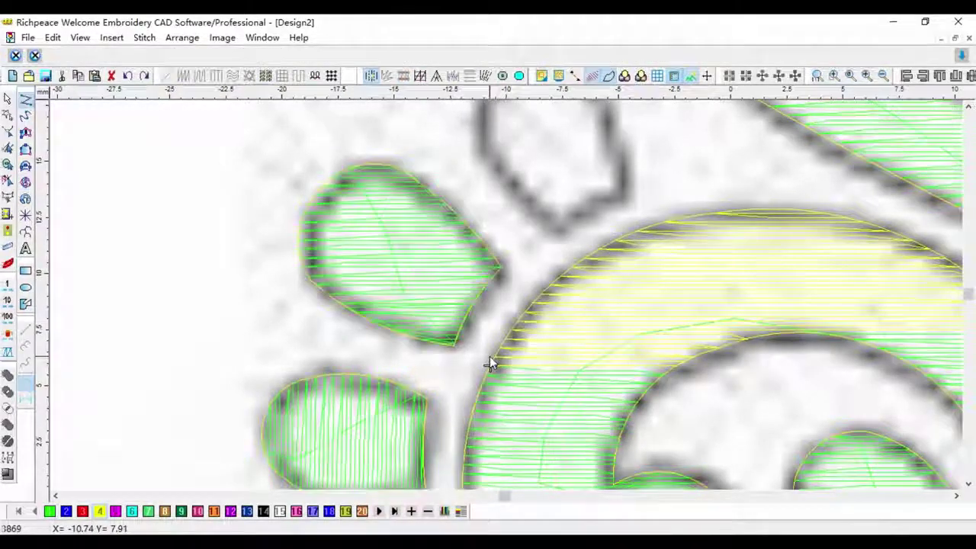
Advance the current stitch to the large swirl's upper left edge, just below the uppermost left-hand petal
scroll(503, 358, "down", 1)
key("z")
left_click_drag(463, 137, 697, 300)
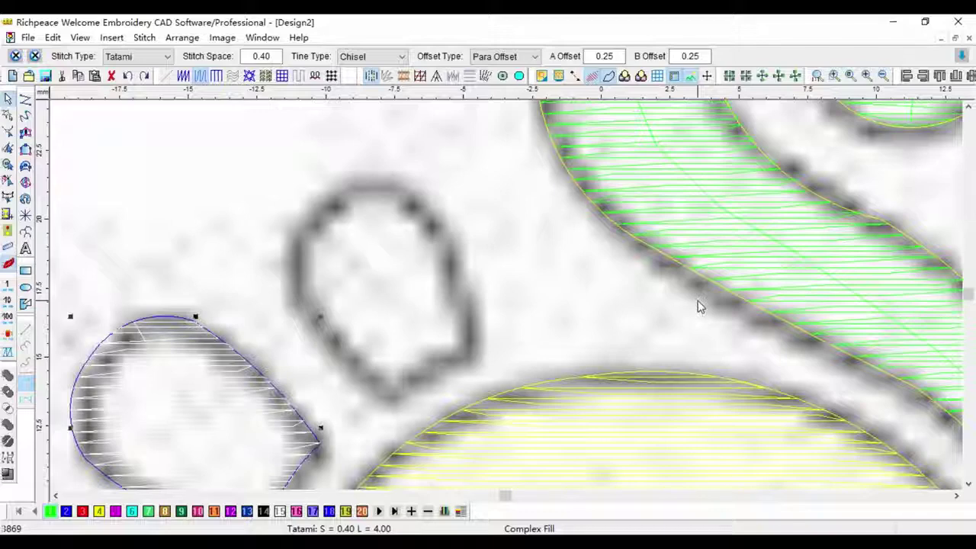
left_click(433, 199)
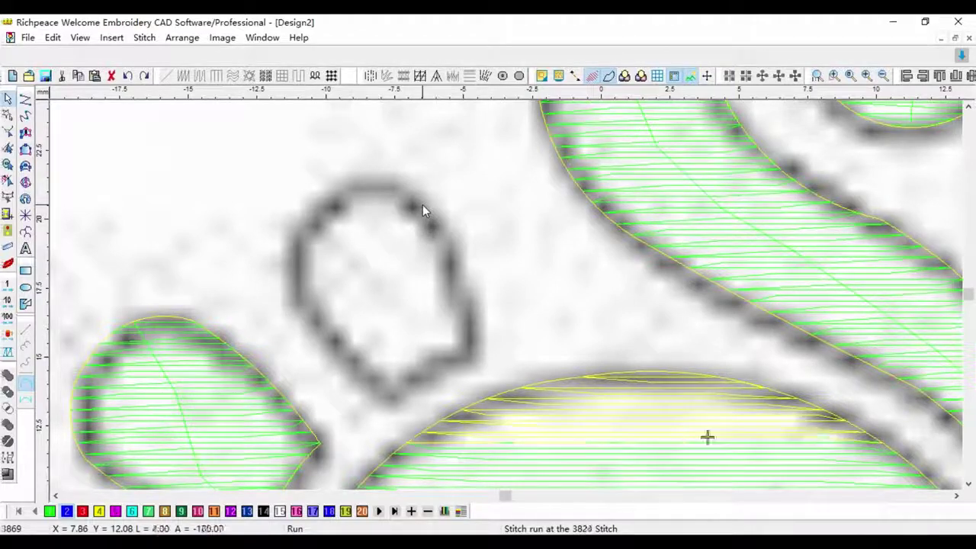
Trace the uppermost left-hand petal with Complex Fill from its bottom tip up the right side and around the top, then generate its Tatami fill
left_click(25, 182)
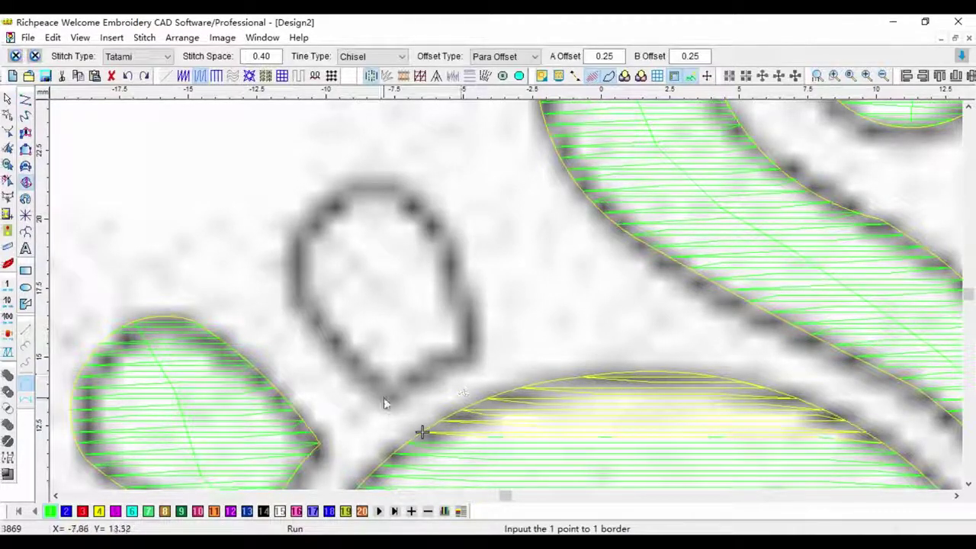
left_click(385, 403)
left_click(421, 377)
left_click(468, 357)
left_click(457, 278)
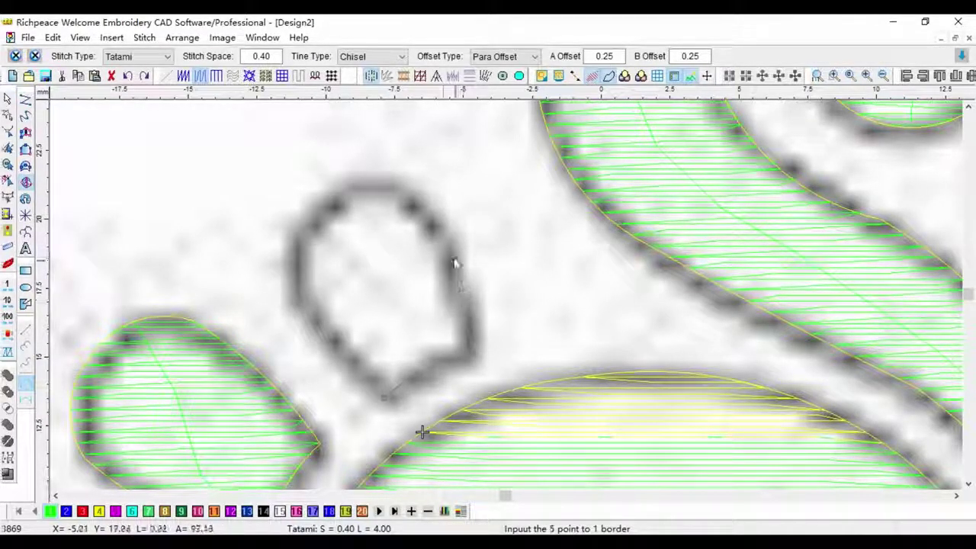
left_click(421, 197)
left_click(358, 181)
left_click(296, 228)
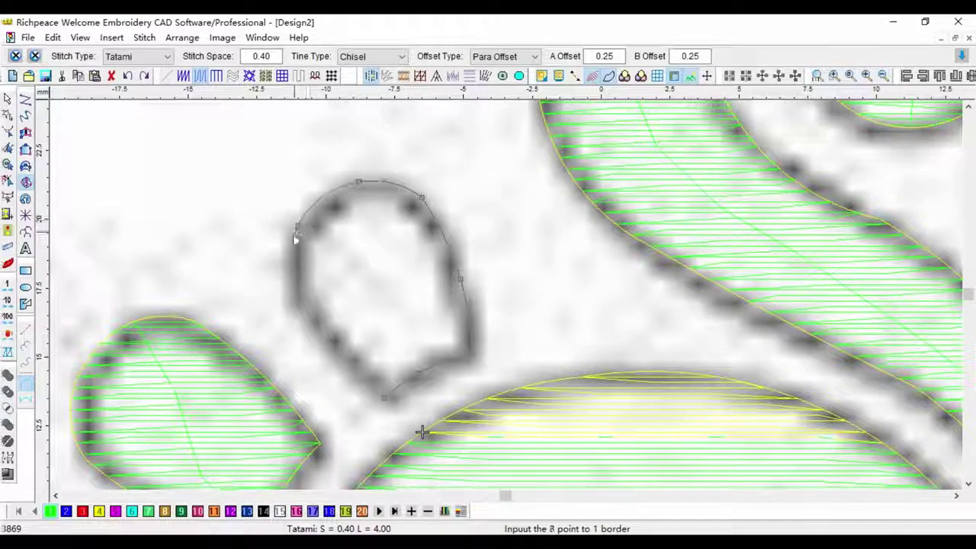
left_click(314, 328)
left_click(346, 361)
right_click(381, 388)
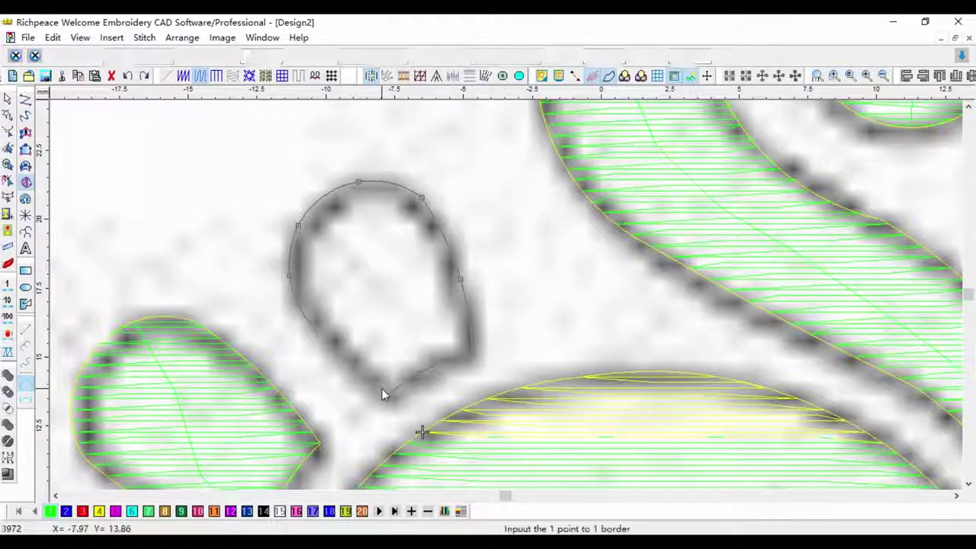
Angle the uppermost left-hand petal's stitches along a shallow rising diagonal and the middle left-hand petal's stitches along a steep rising diagonal
left_click(290, 397)
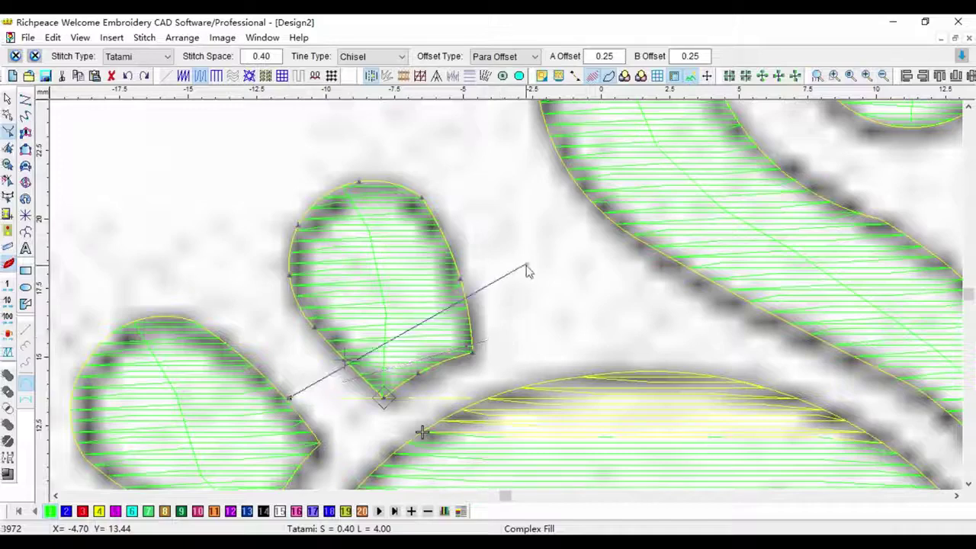
left_click(526, 265)
left_click(250, 428)
scroll(255, 424, "down", 1)
left_click(163, 480)
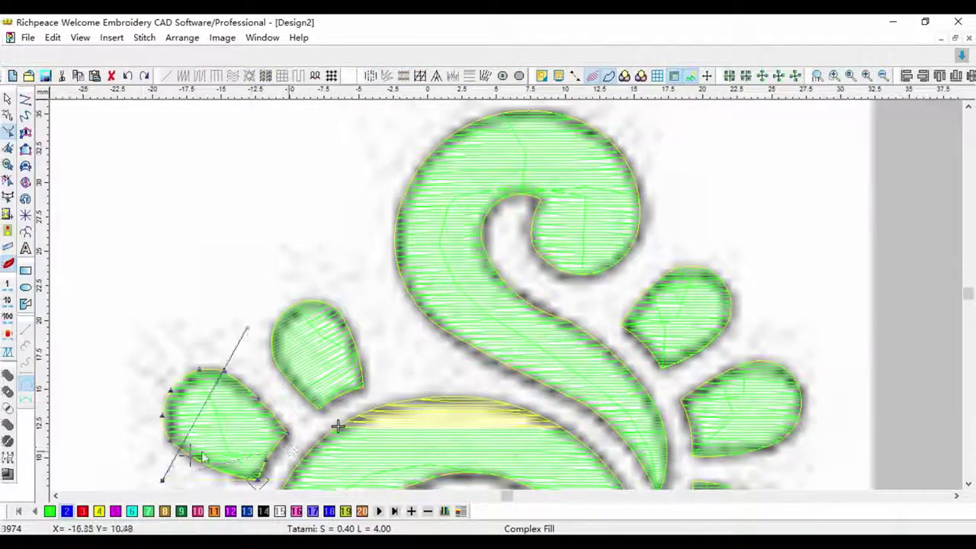
left_click(248, 327)
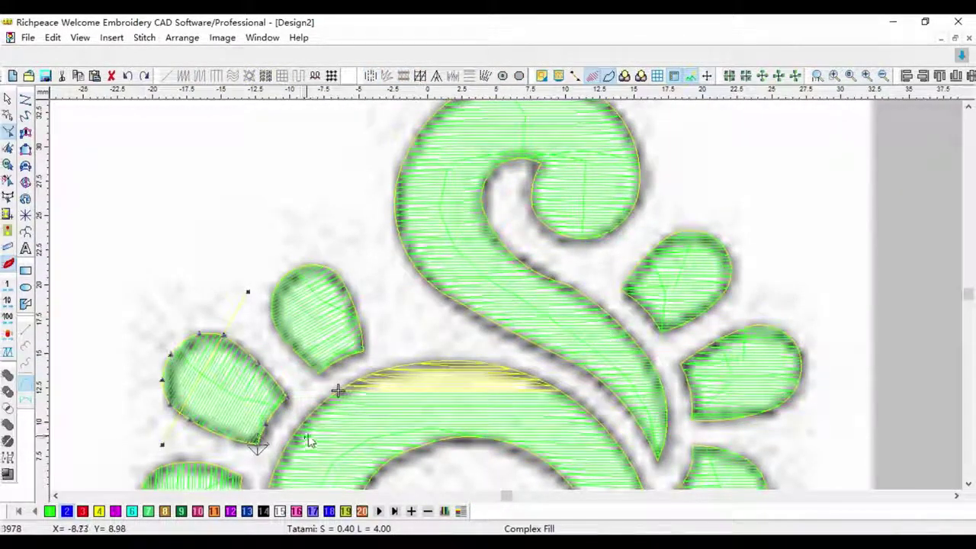
key("Escape")
Hide the scanned background image and check the whole design in the realistic stitch preview
left_click(253, 191)
scroll(254, 190, "down", 2)
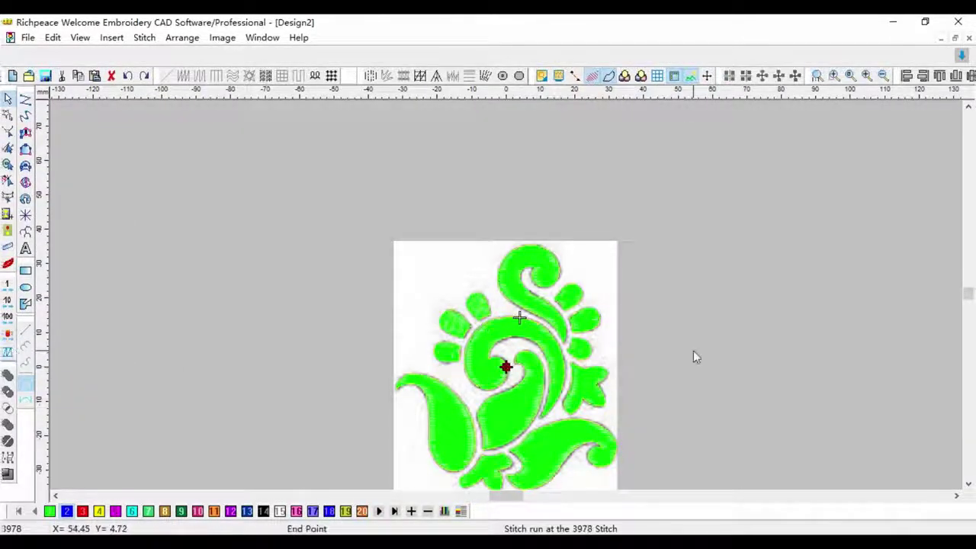
scroll(709, 372, "down", 2)
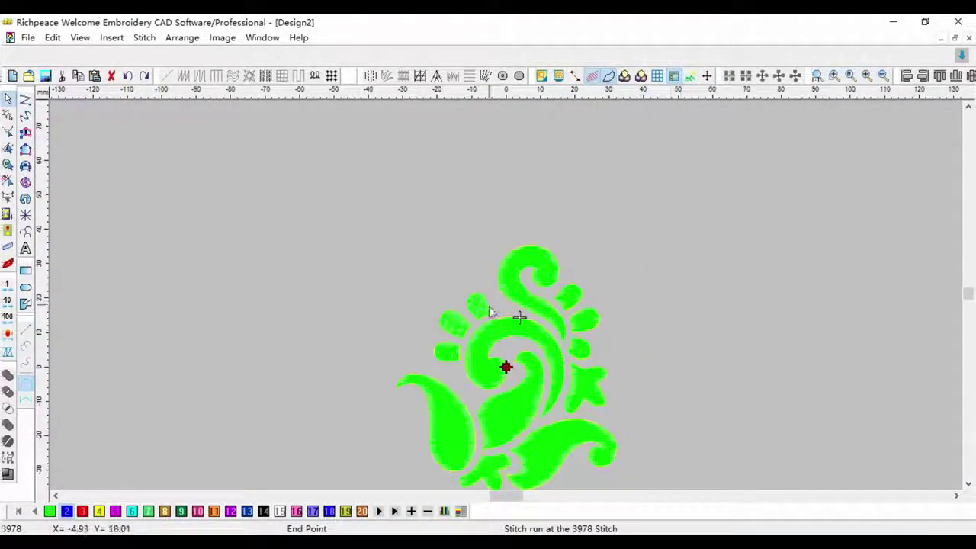
scroll(623, 425, "up", 2)
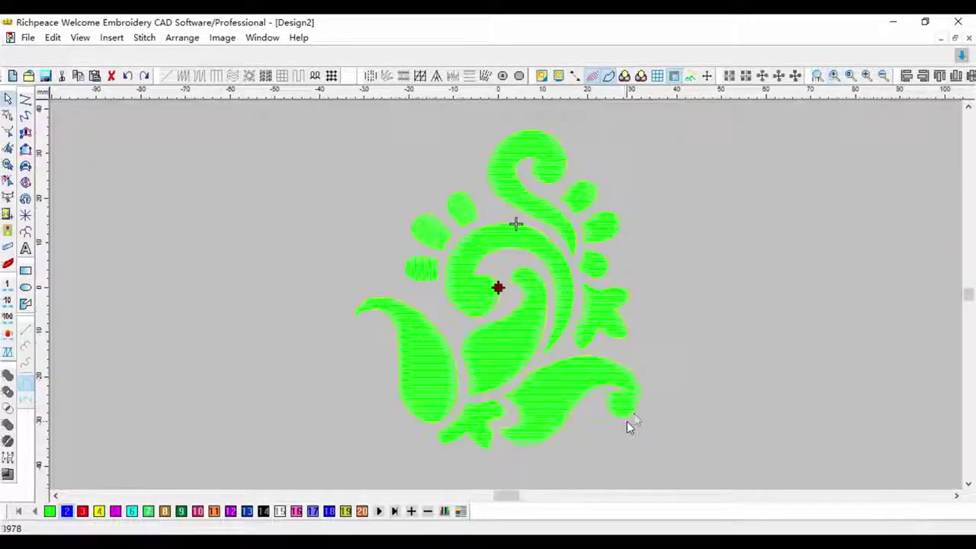
left_click(641, 77)
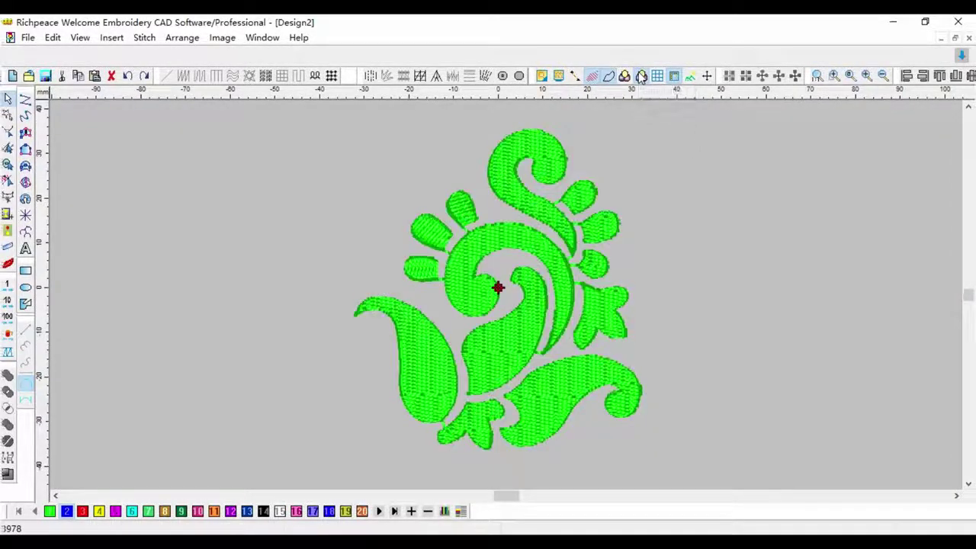
left_click(641, 77)
Redraw the stitch direction lines of the three right-hand petals so that their fills run at an angle instead of horizontally
left_click_drag(538, 180, 646, 294)
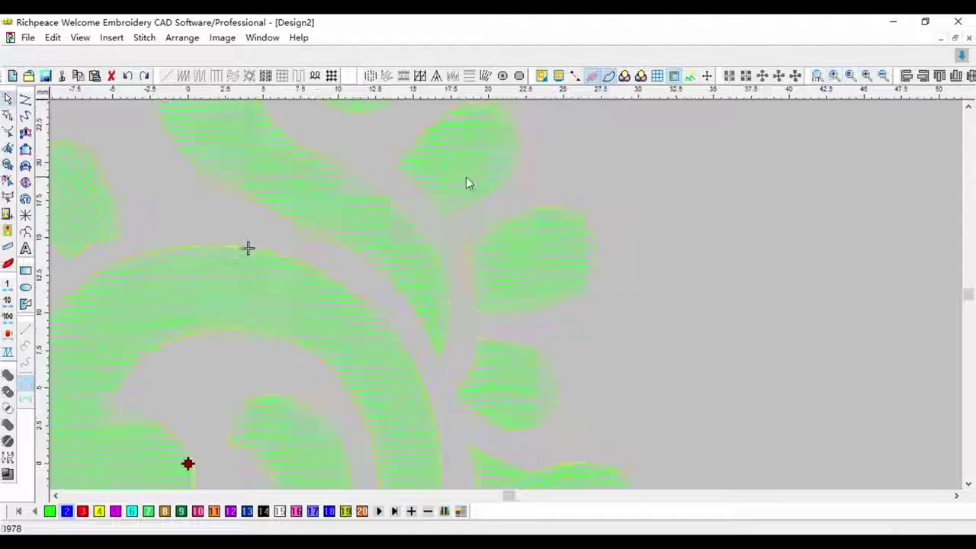
left_click(466, 176)
key("h")
left_click_drag(398, 215, 422, 114)
left_click(543, 277)
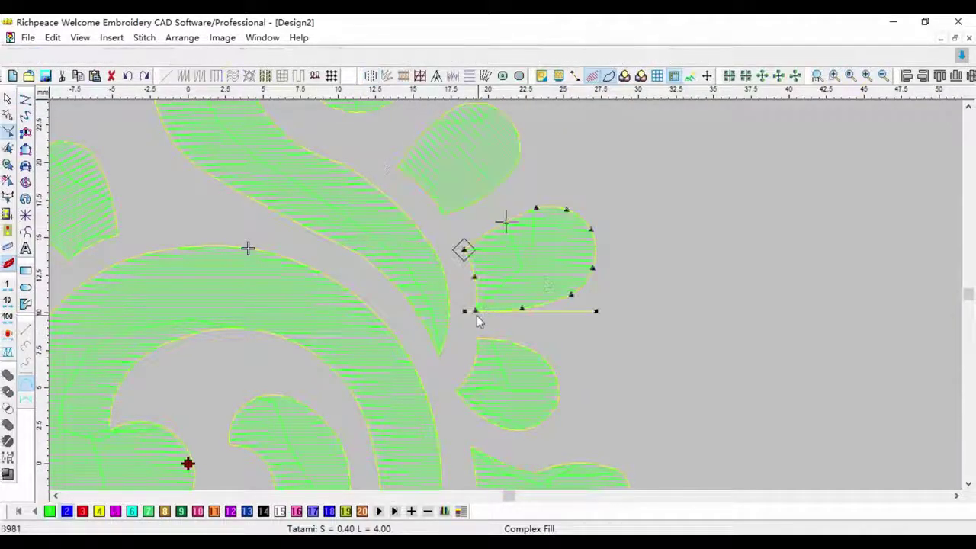
left_click(545, 408)
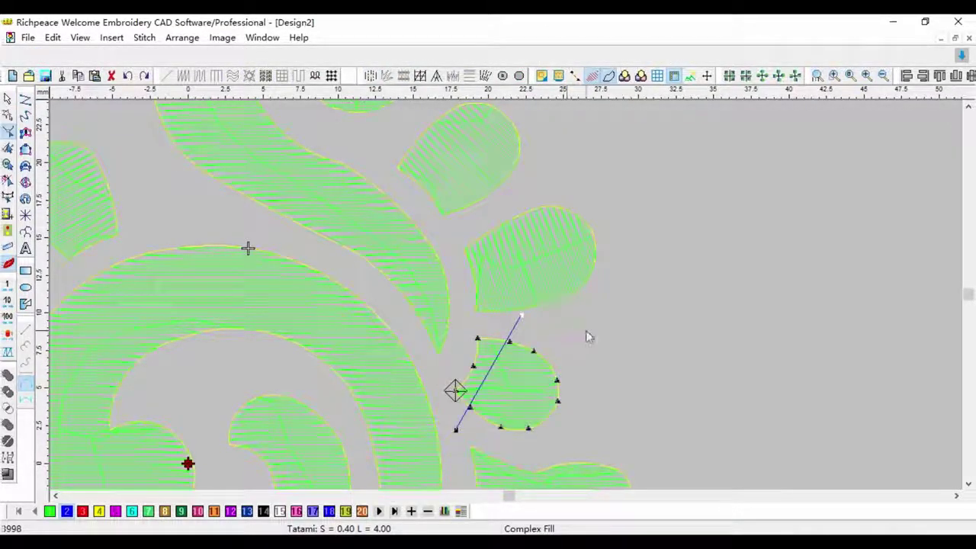
Set the stitch direction of the lobed leaf below the right-hand petals to a rising diagonal from its bottom tip
scroll(585, 337, "down", 2)
left_click(518, 426)
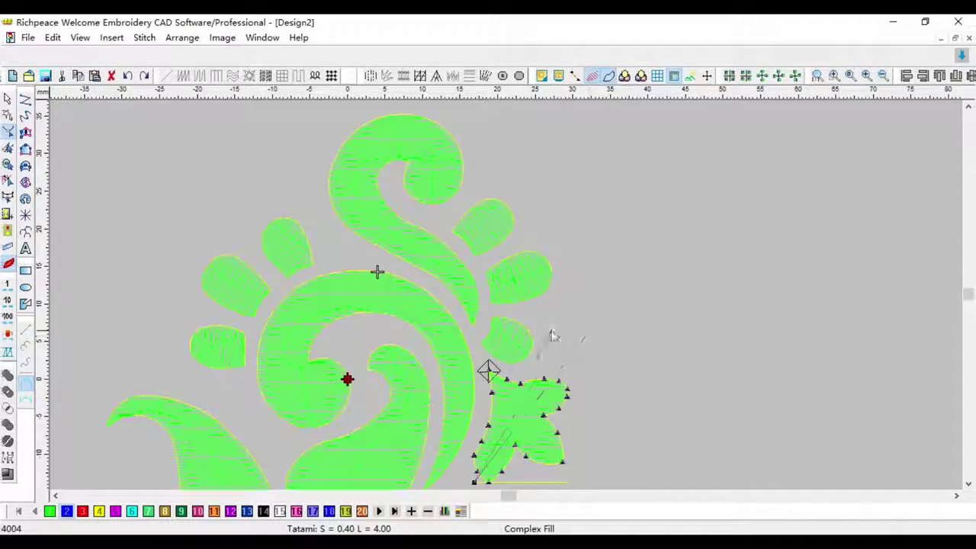
left_click(597, 340)
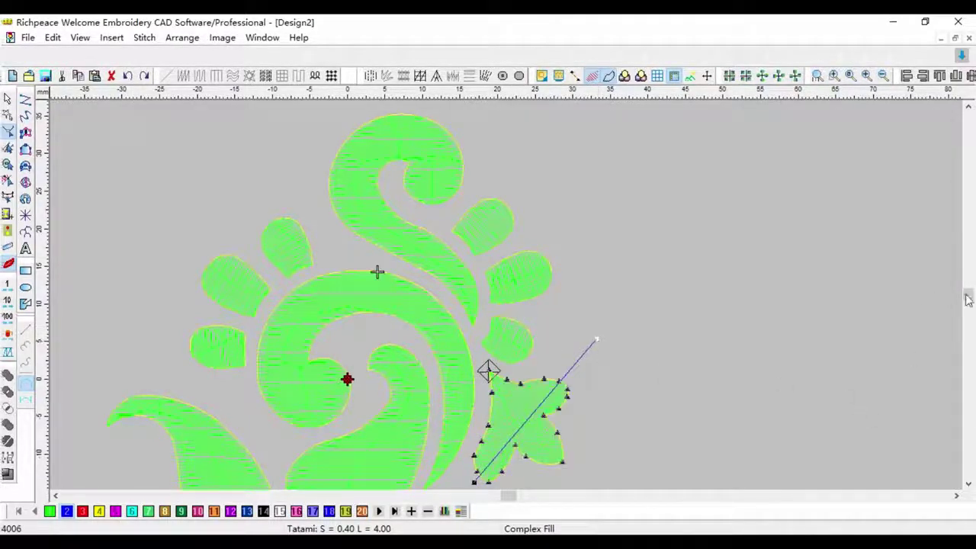
Save the finished design under the new name Design4 as a Richpeace RPF file in the emb folder
left_click_drag(966, 295, 969, 306)
scroll(597, 200, "down", 4)
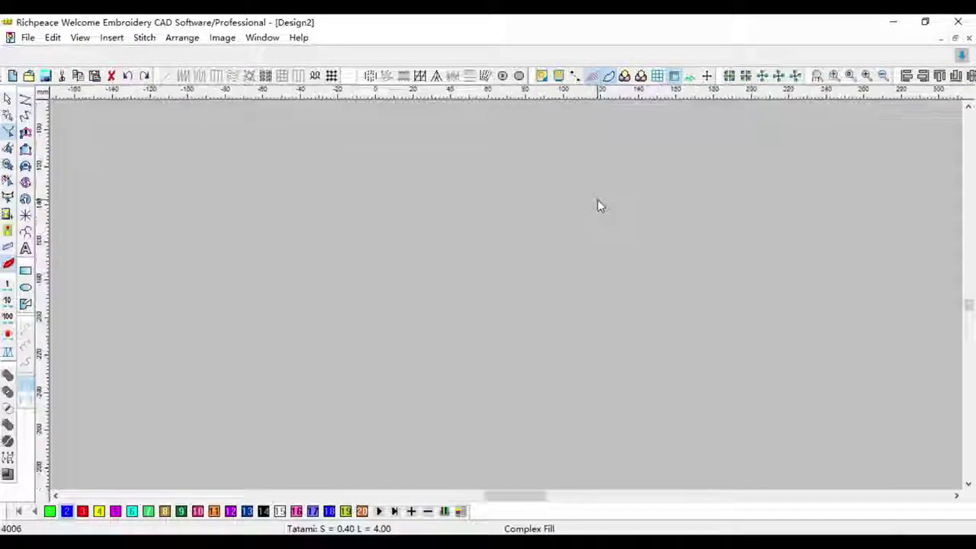
scroll(598, 200, "down", 3)
key("z")
left_click_drag(566, 143, 607, 188)
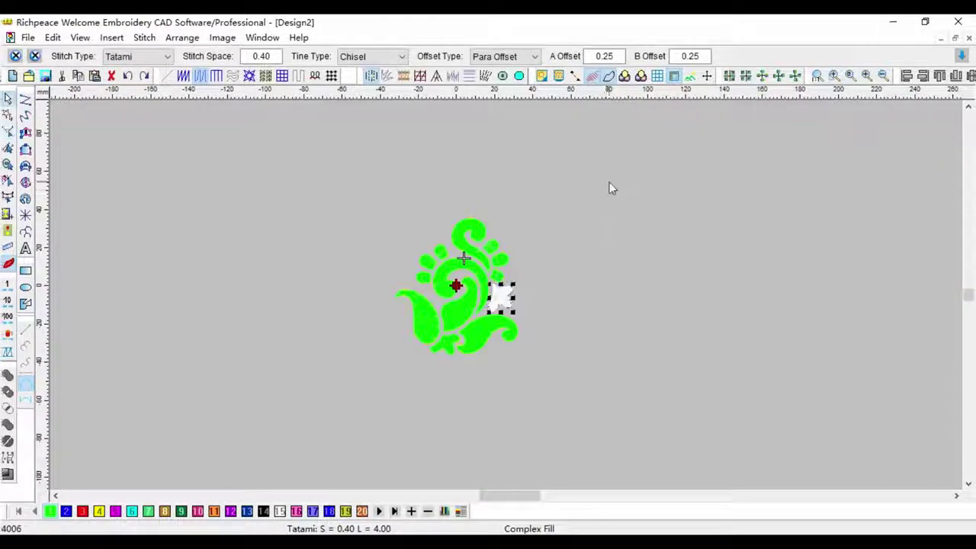
left_click(27, 38)
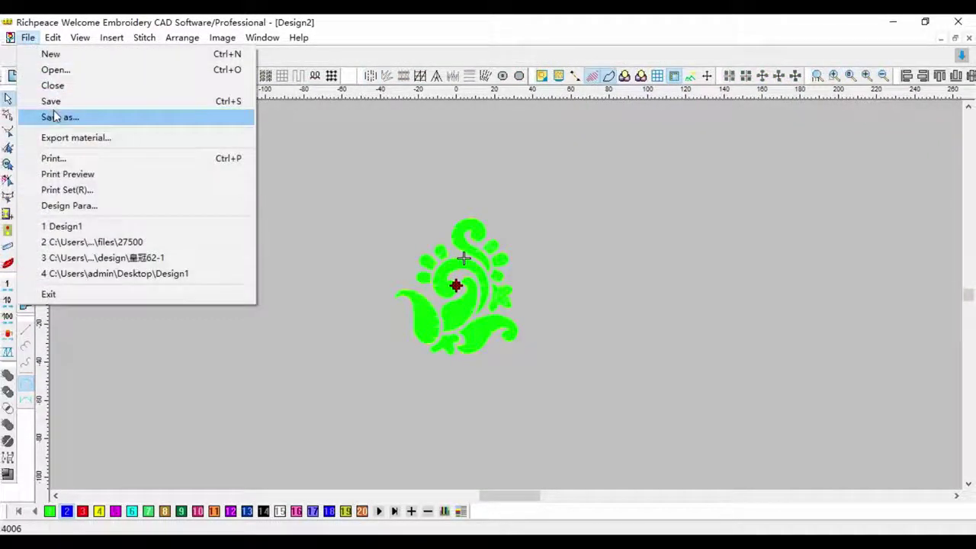
left_click(55, 115)
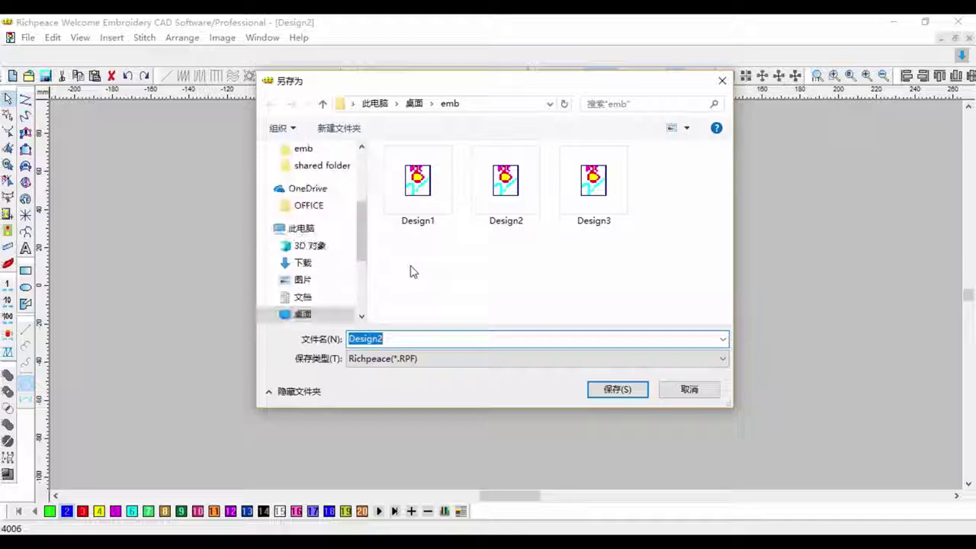
key("BackSpace")
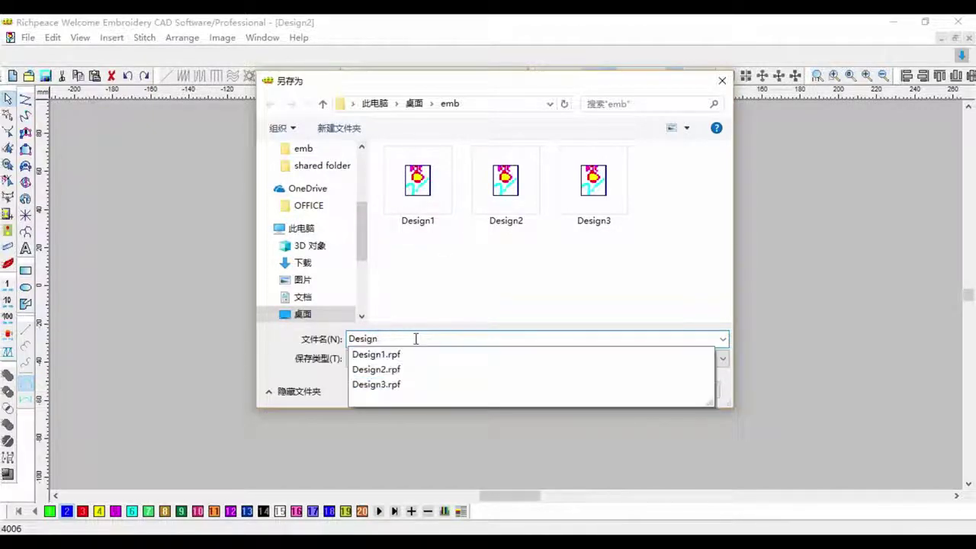
type("4")
left_click(614, 389)
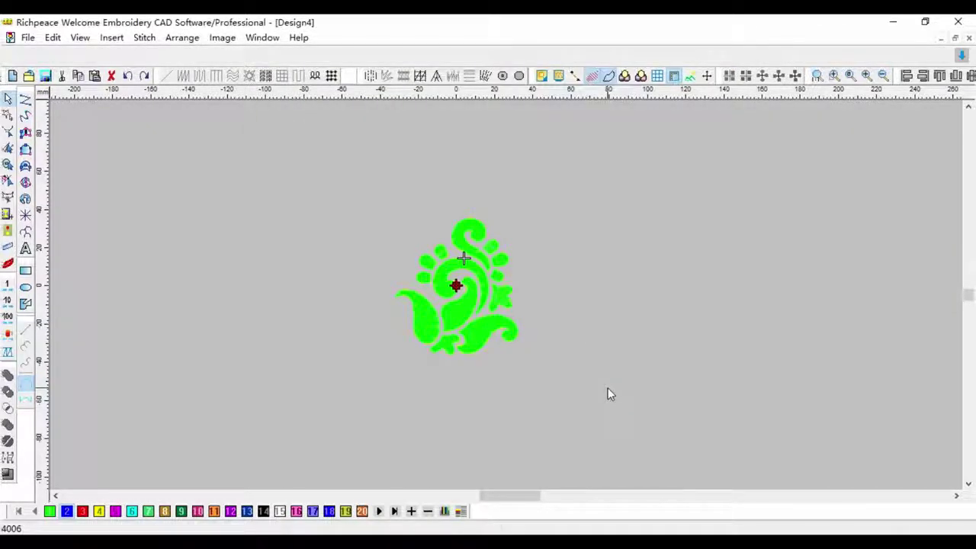